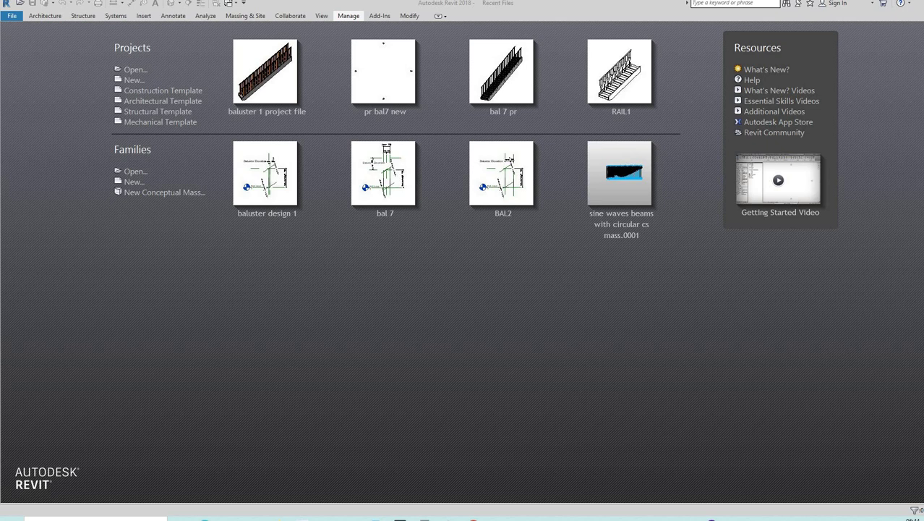
Step: Create a new family from the English Metric Baluster.rft template
left_click(15, 16)
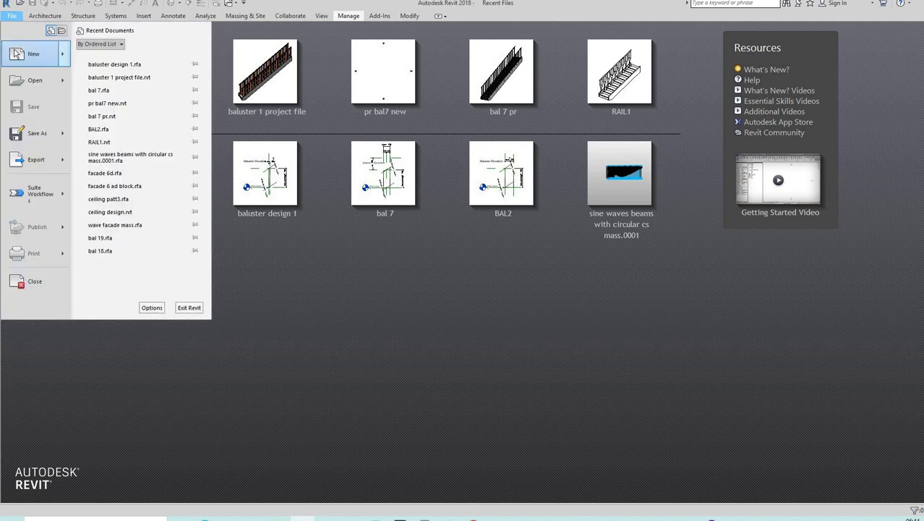
mouse_move(34, 54)
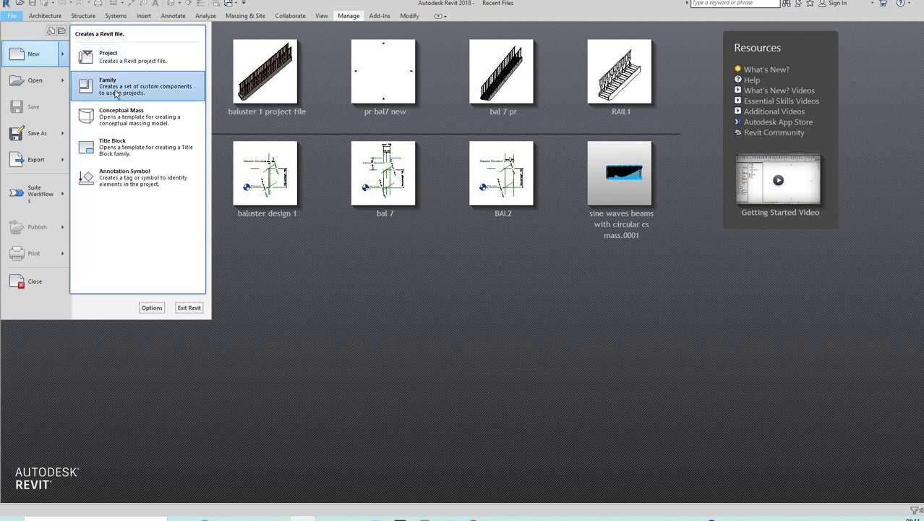
left_click(115, 91)
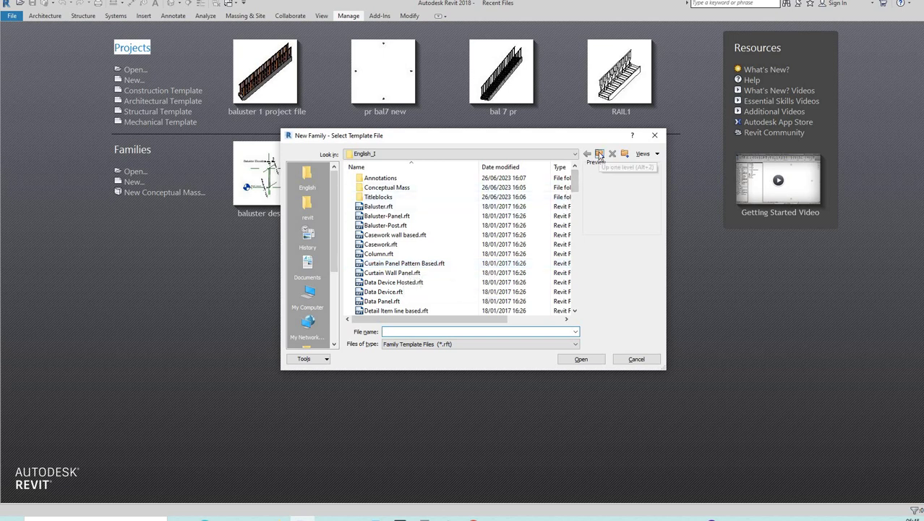
left_click(306, 178)
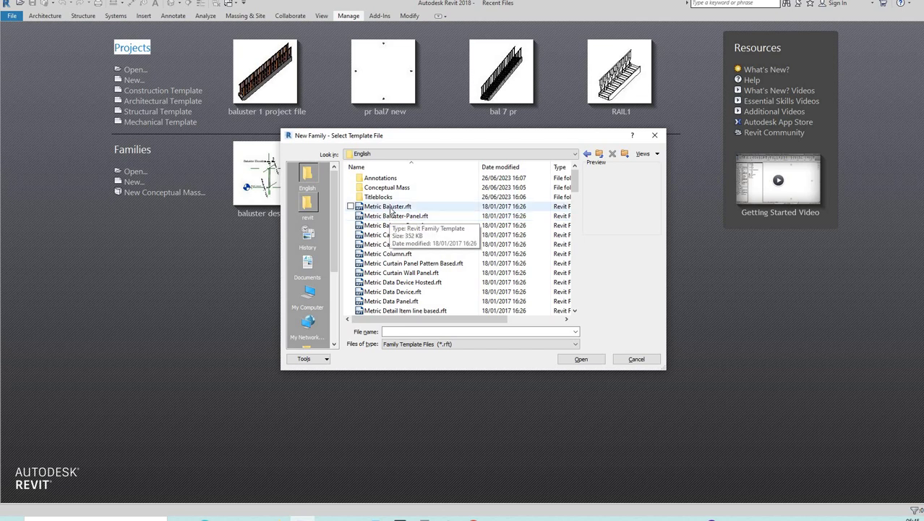
left_click(391, 210)
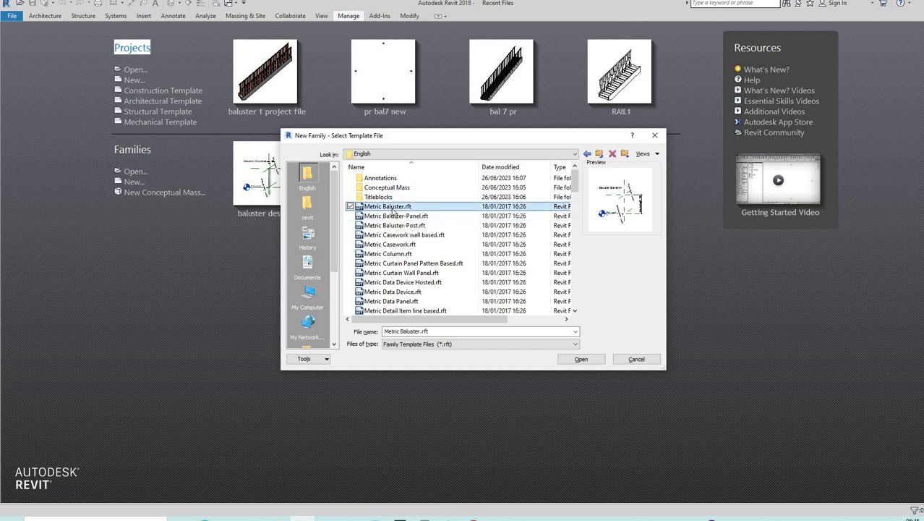
left_click(582, 359)
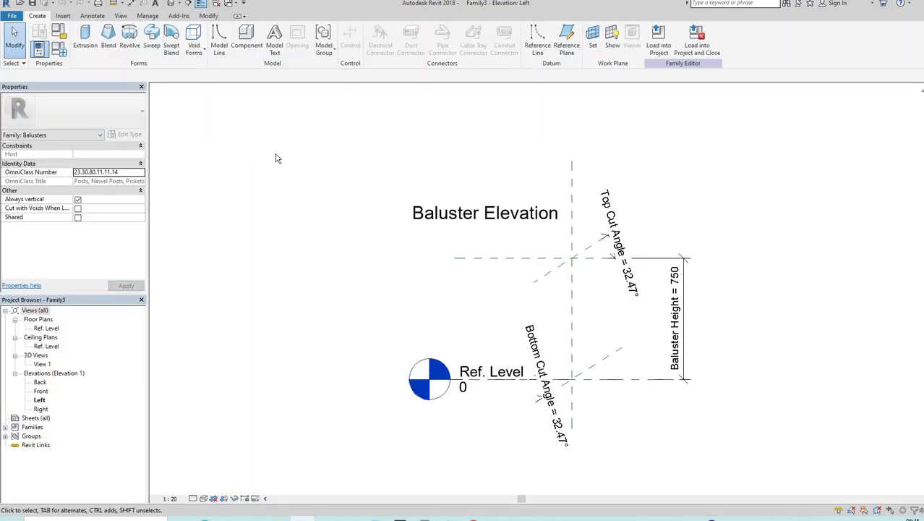
Step: Save the family as 'baluster design 2.rfa' in the revit\balu folder, maximum backups 1
left_click(13, 16)
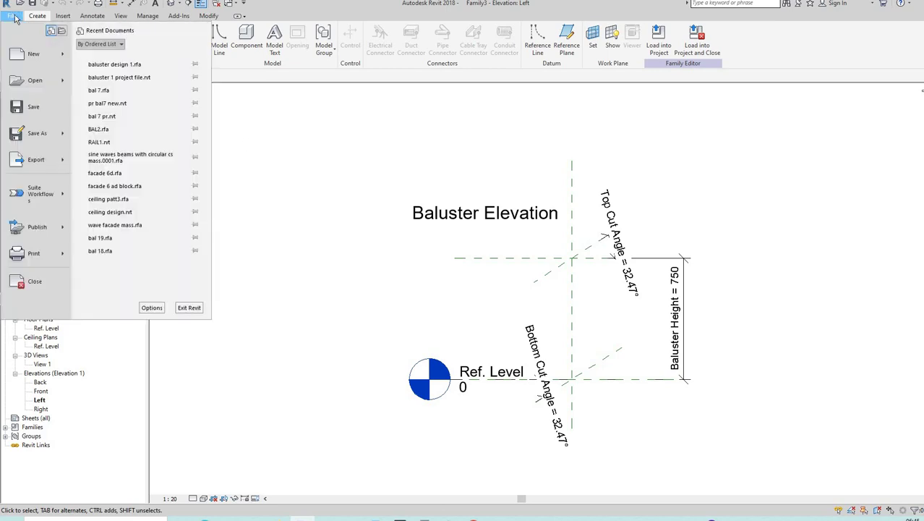
mouse_move(36, 133)
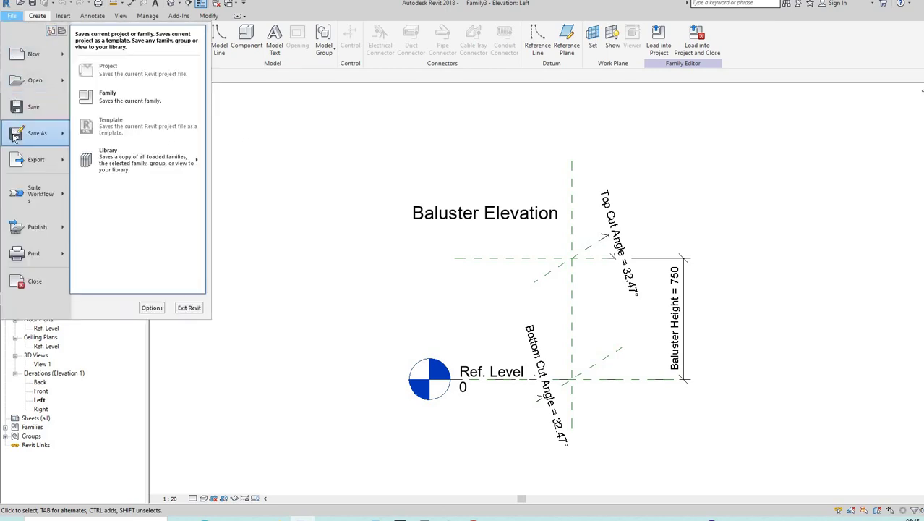
left_click(108, 97)
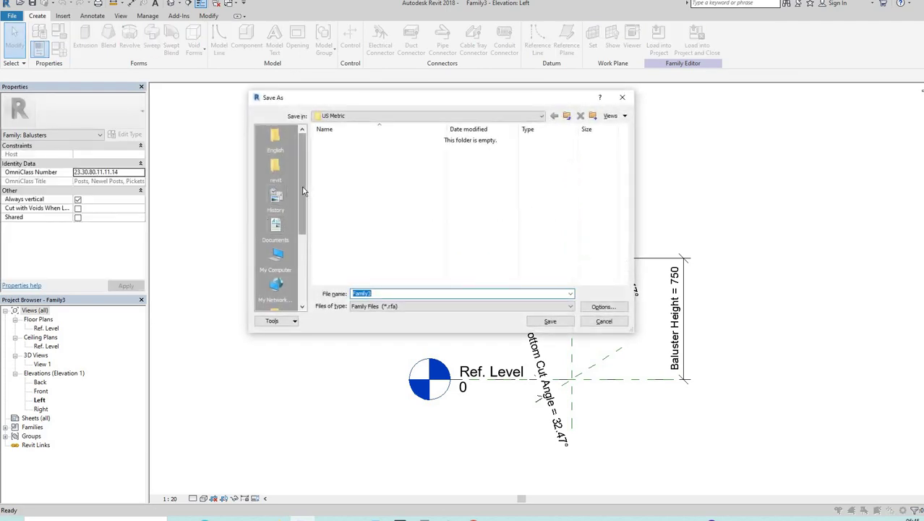
left_click(276, 171)
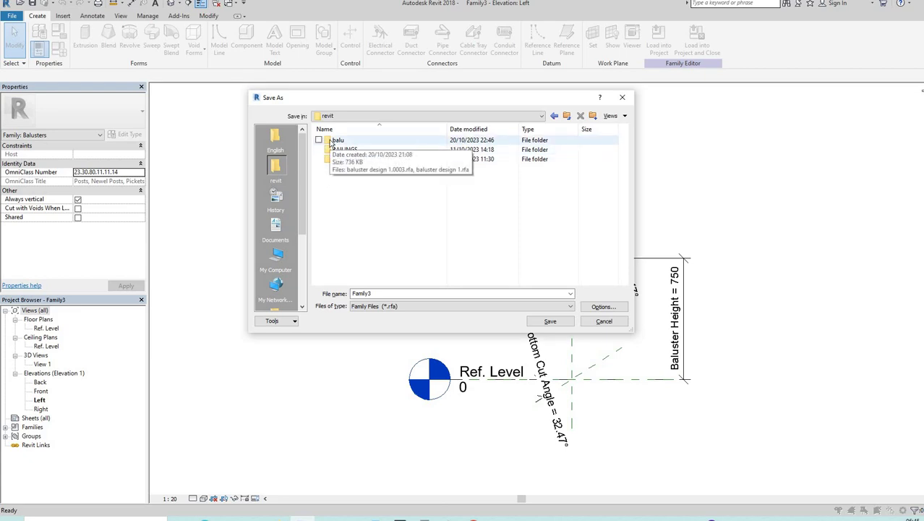
left_click(332, 142)
double_click(330, 142)
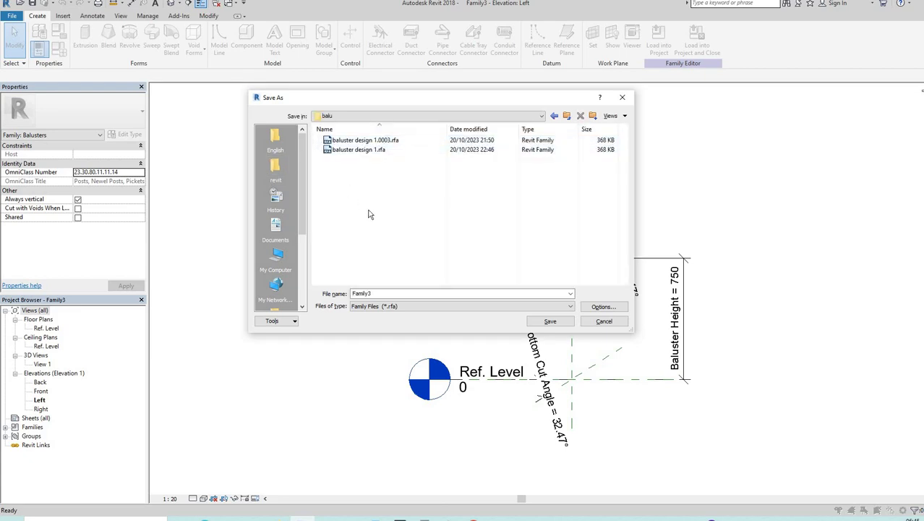
double_click(386, 293)
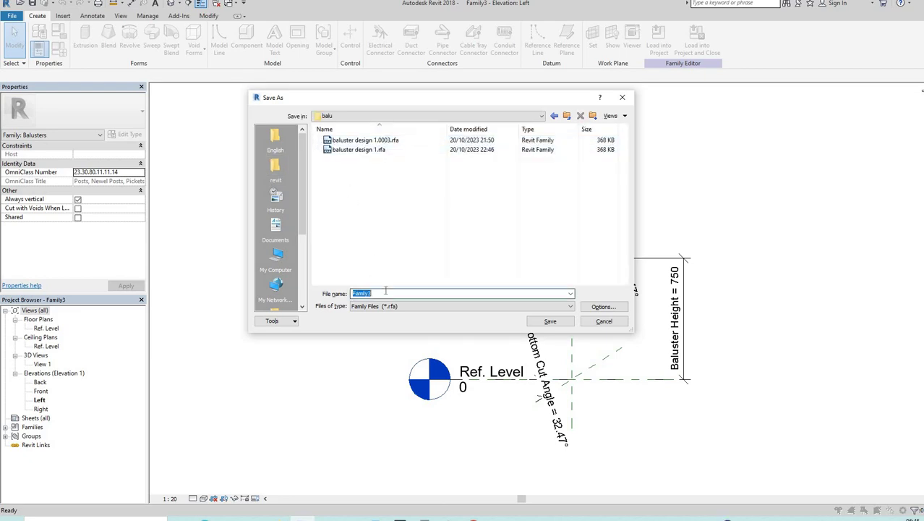
type("baluster")
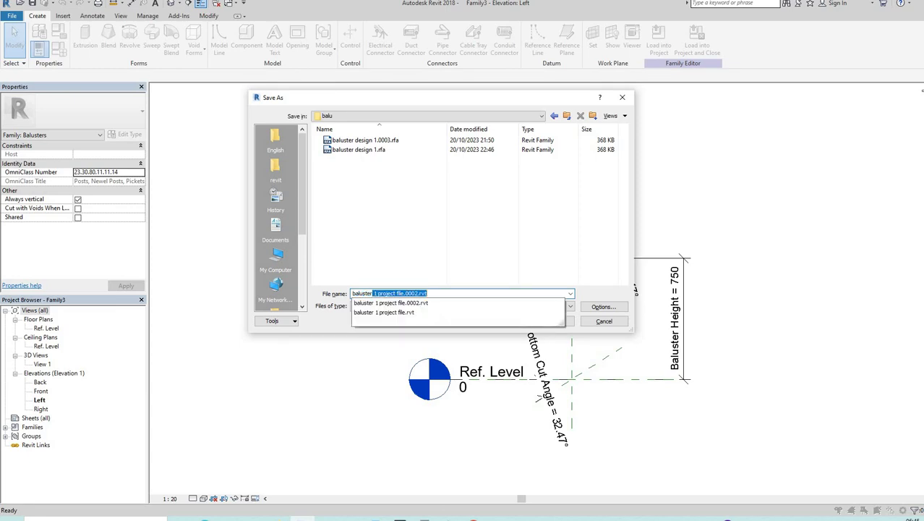
type(" design 2")
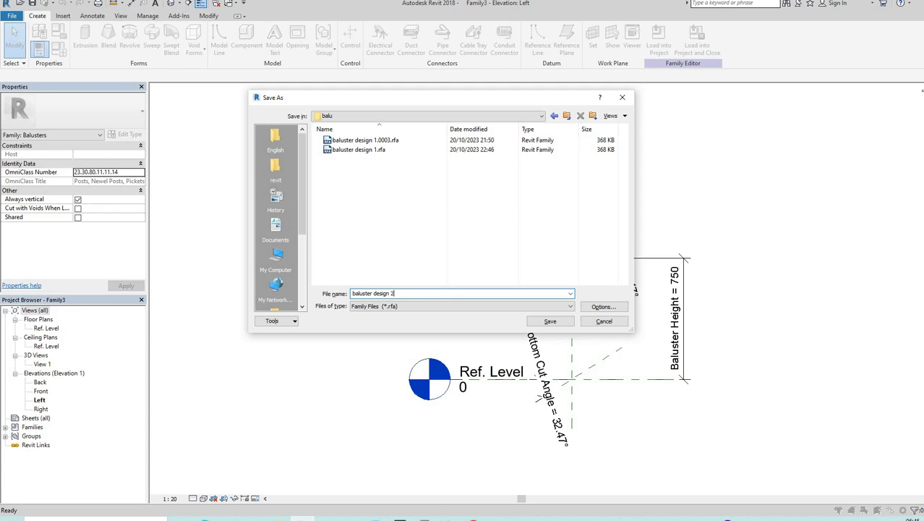
left_click(611, 308)
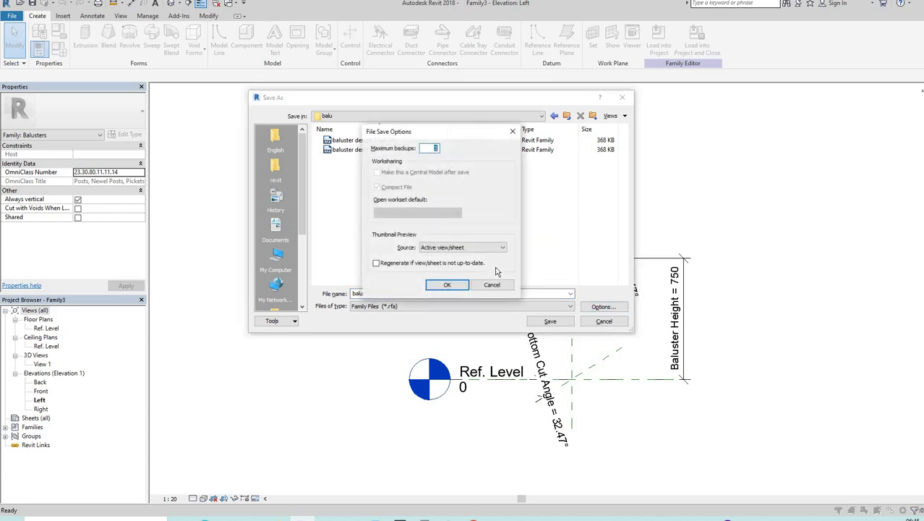
left_click(448, 285)
left_click(548, 321)
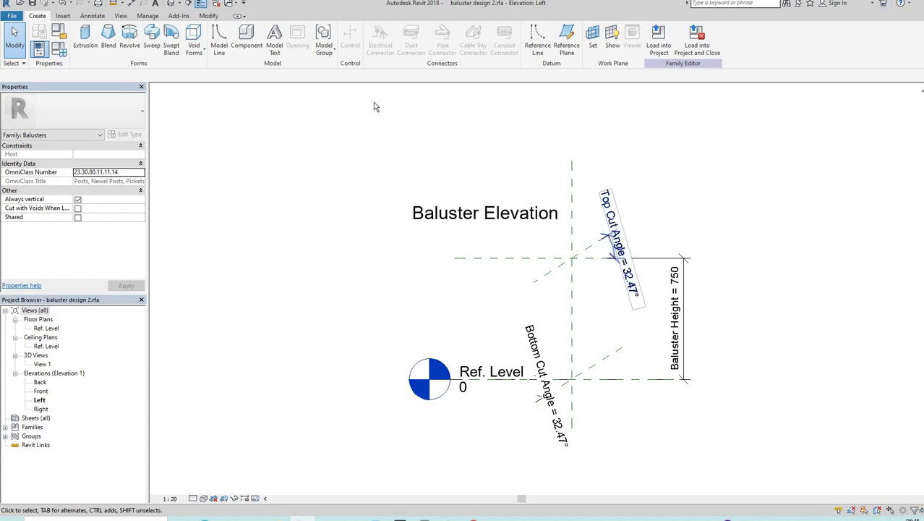
Step: Draw vertical reference planes to the right and left of the centre plane
left_click(565, 40)
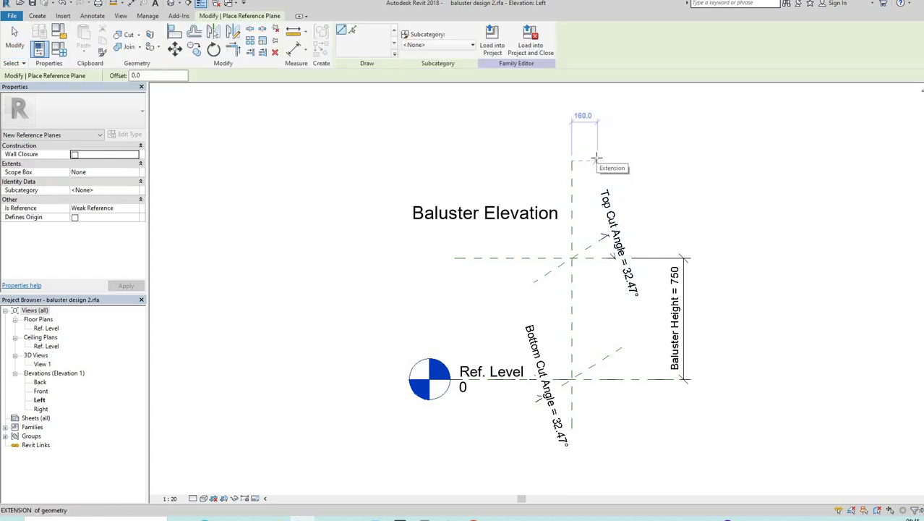
left_click(598, 160)
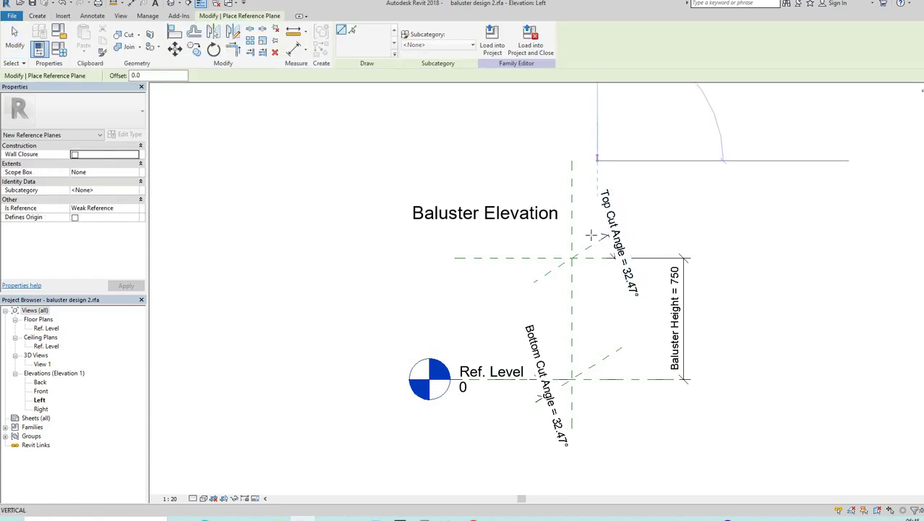
left_click(596, 413)
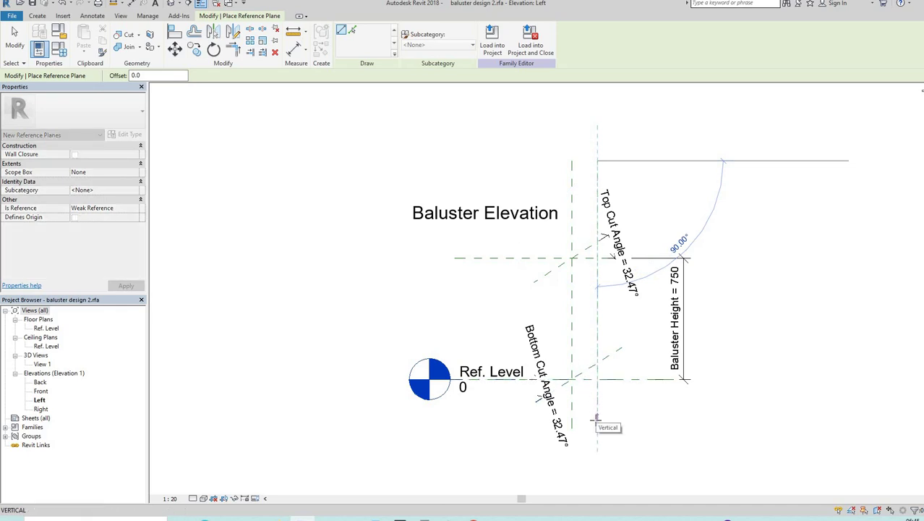
left_click(542, 160)
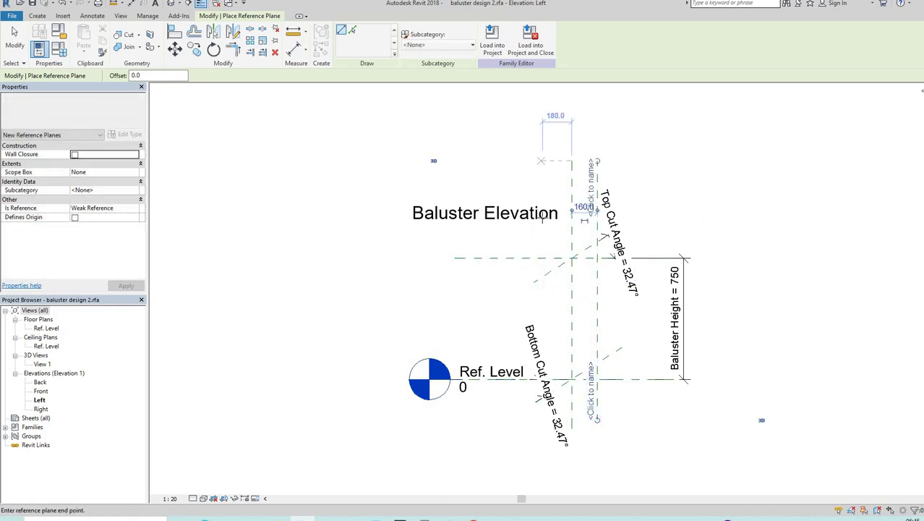
left_click(543, 428)
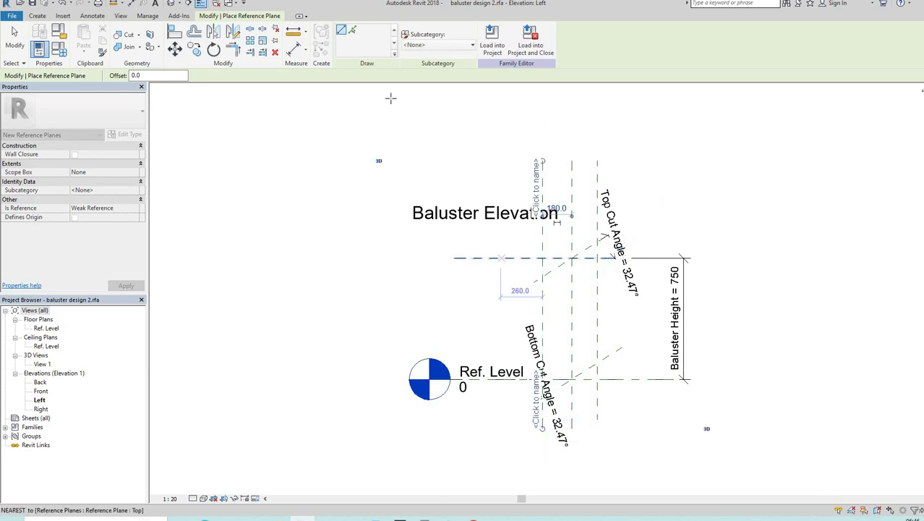
Step: Dimension the left, centre and right planes and make the segments equal (EQ)
left_click(295, 50)
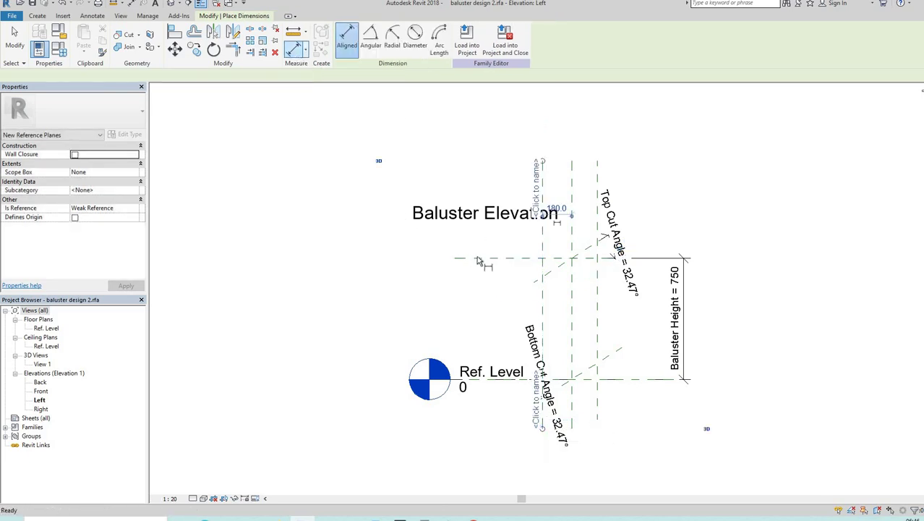
left_click(544, 239)
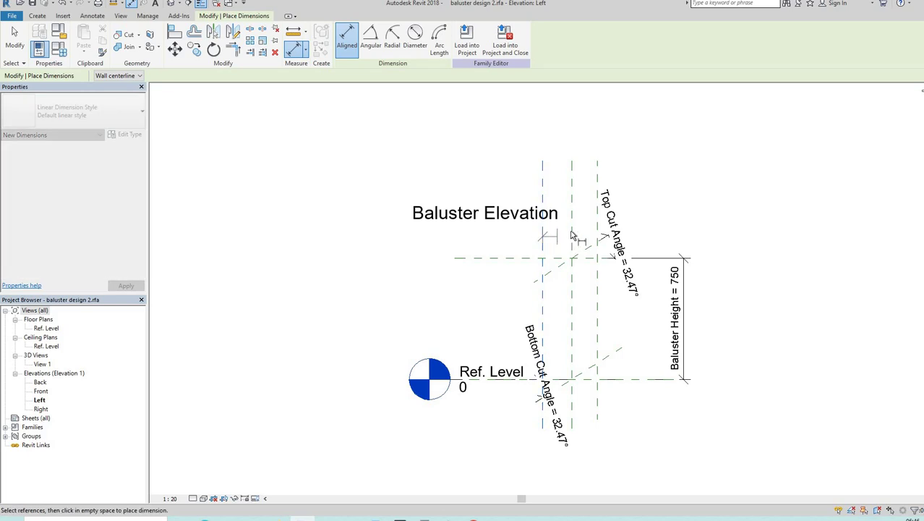
left_click(571, 228)
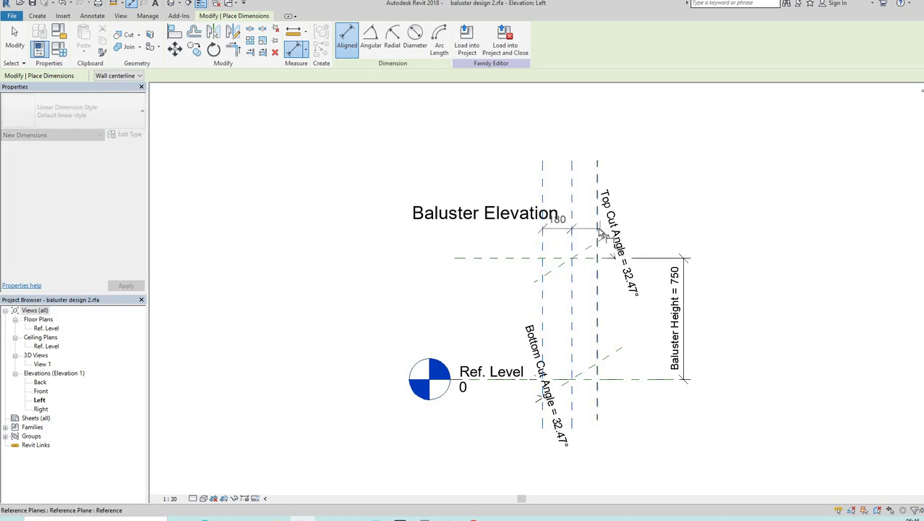
left_click(600, 230)
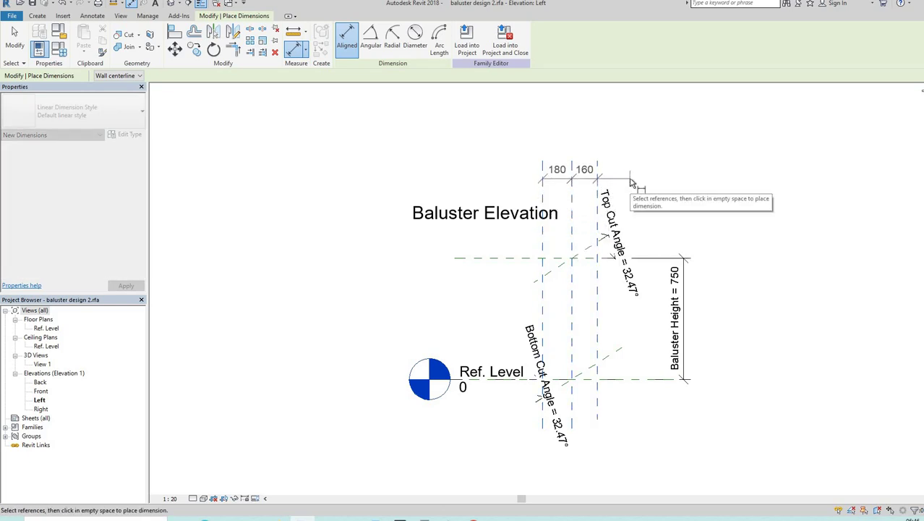
left_click(589, 180)
left_click(572, 140)
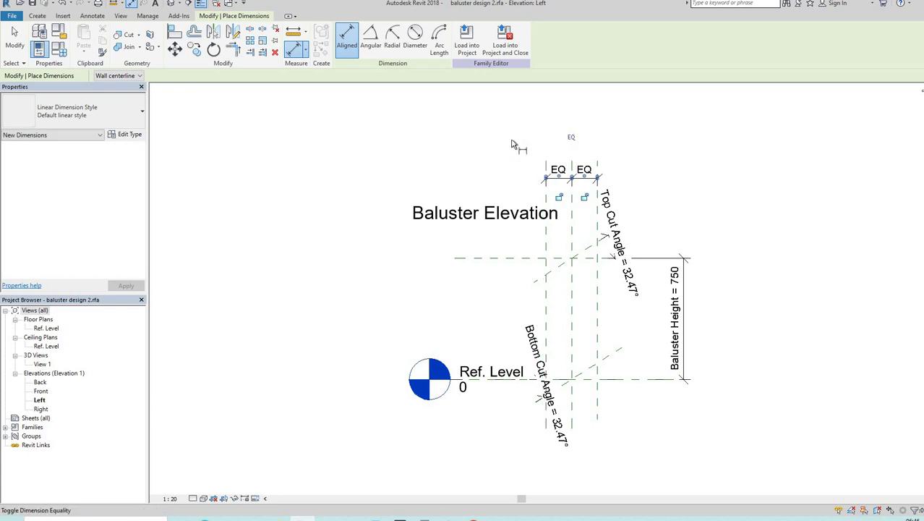
Step: Add an overall 320 dimension across the two outer reference planes
left_click(296, 50)
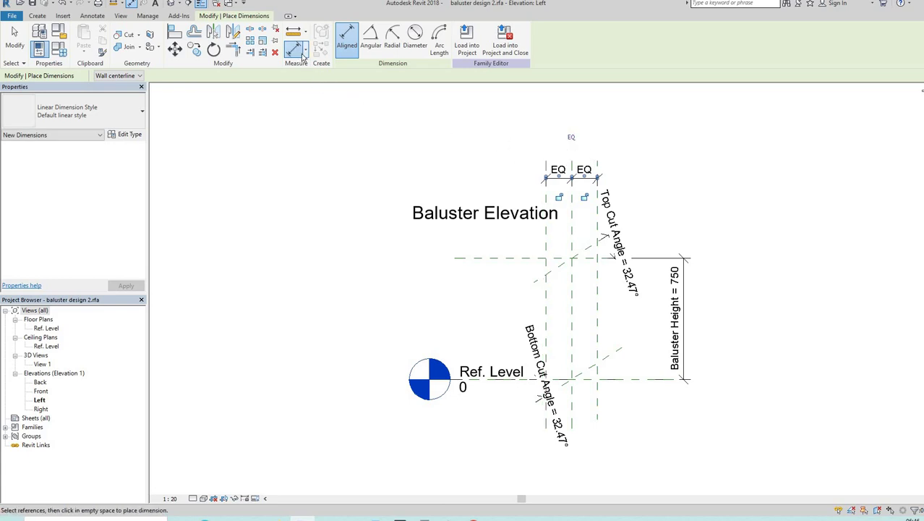
left_click(547, 196)
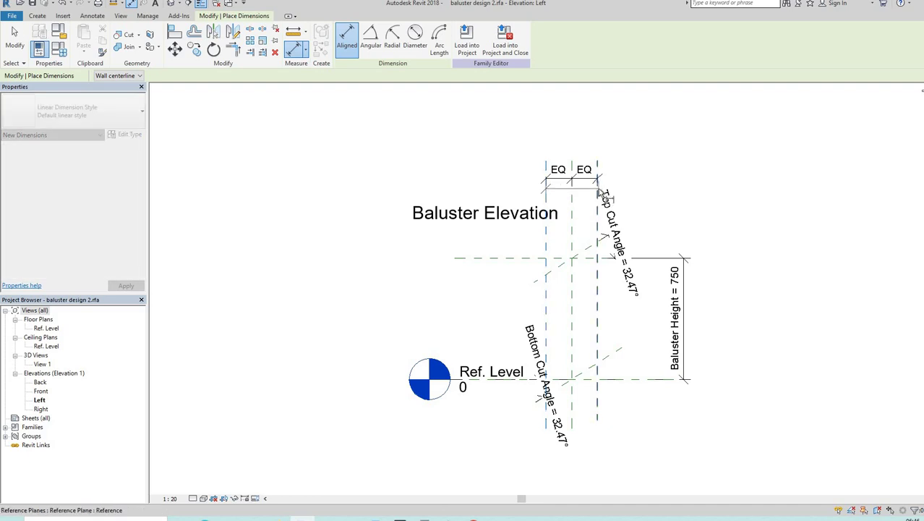
left_click(598, 190)
left_click(611, 154)
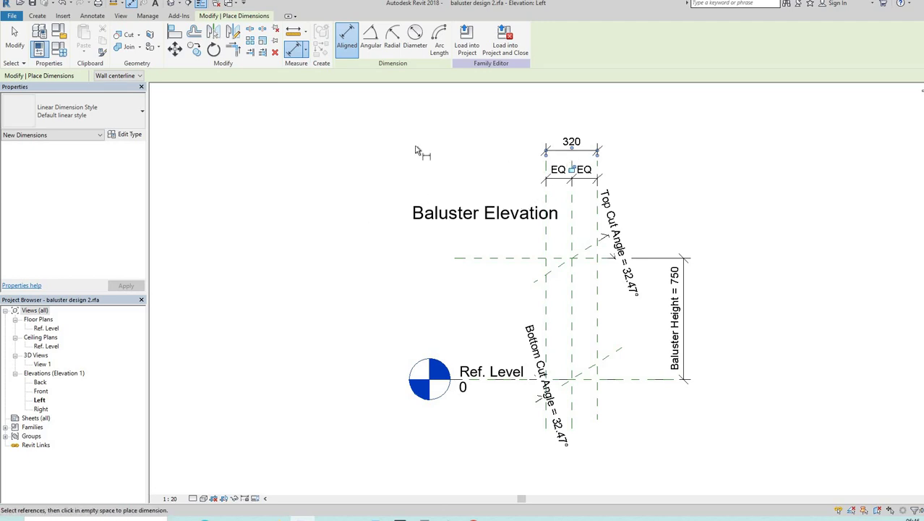
Step: Label the 320 width dimension with a new type parameter 'side th'
left_click(14, 38)
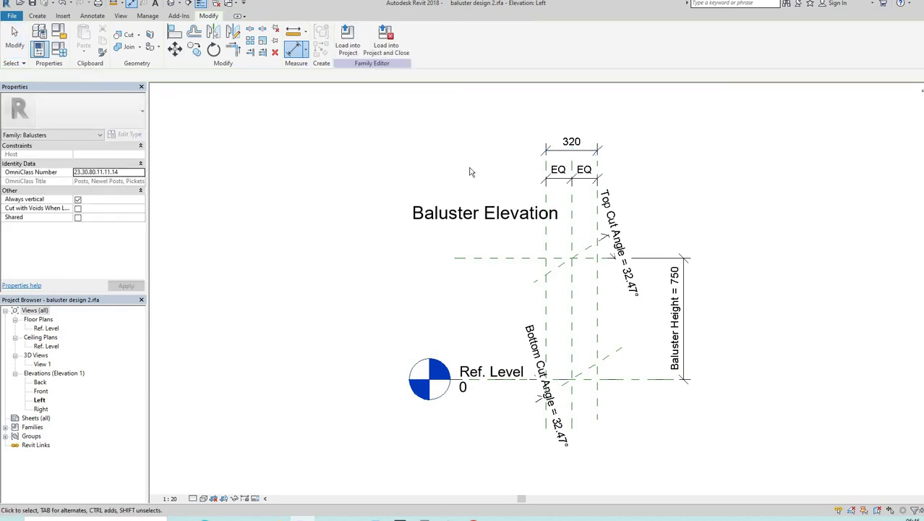
left_click(568, 155)
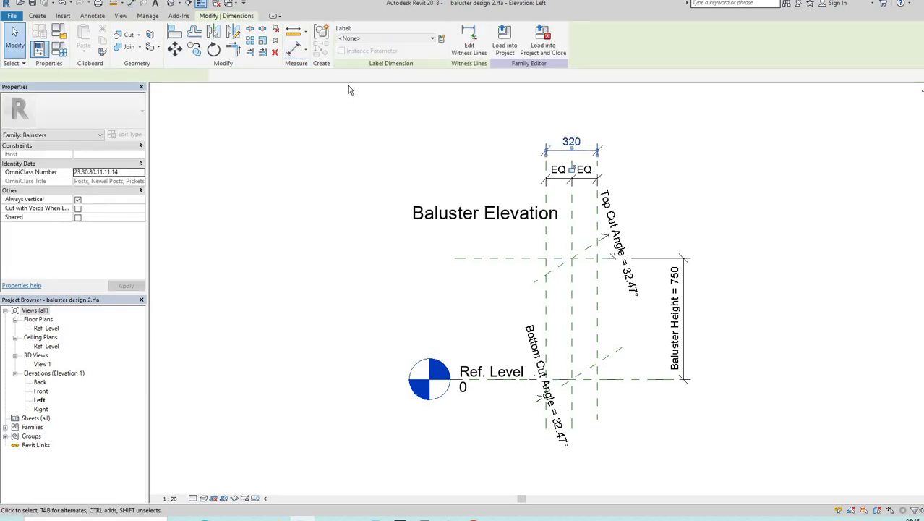
left_click(442, 38)
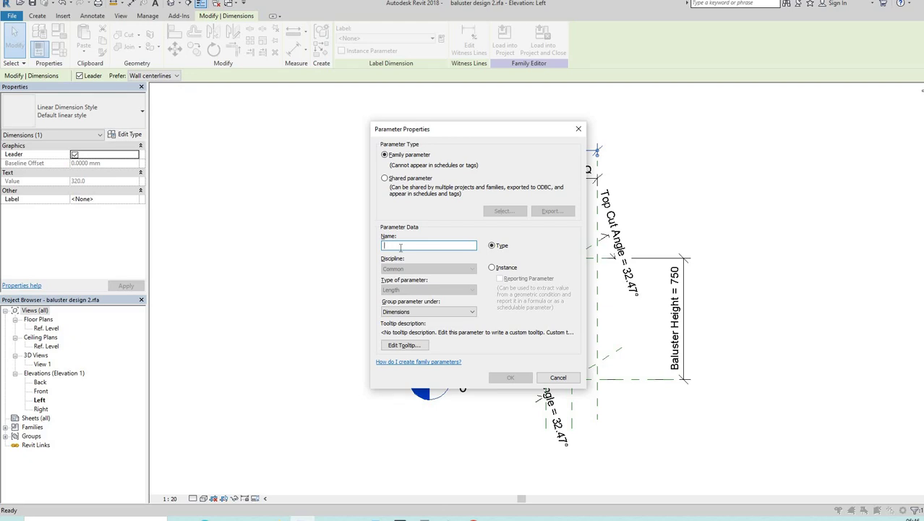
type("side")
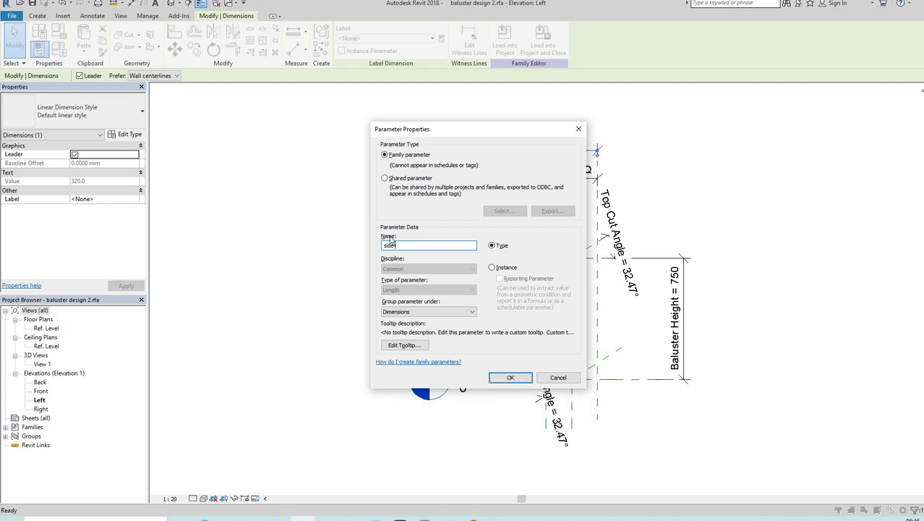
type(" th")
left_click(508, 379)
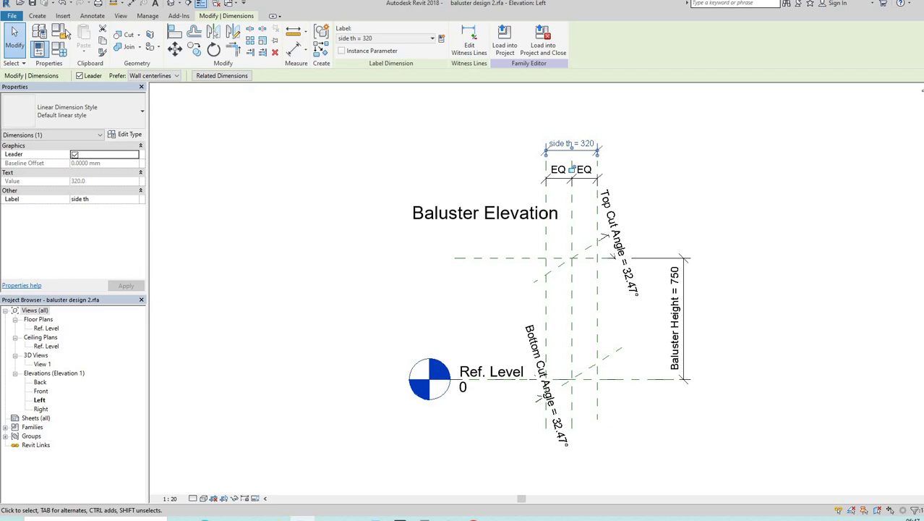
left_click(37, 15)
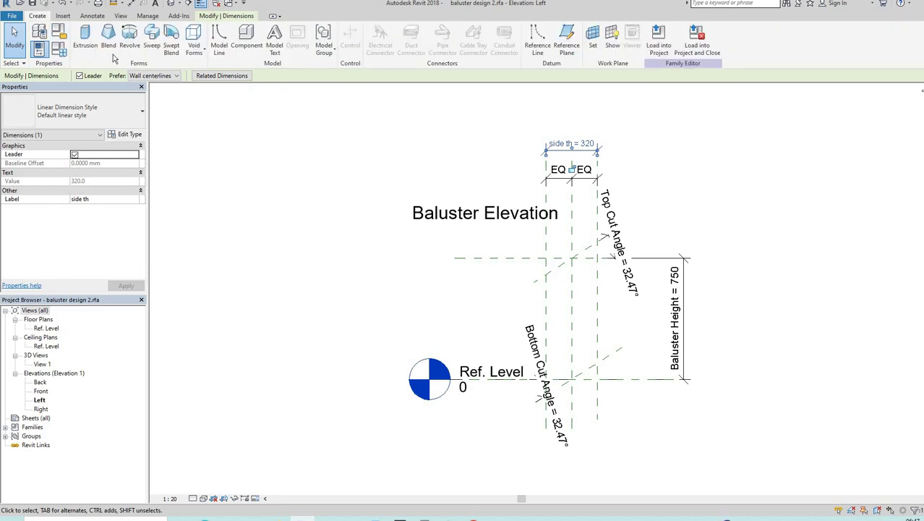
Step: Start an extrusion sketched on the Center (Left/Right) reference plane
left_click(85, 37)
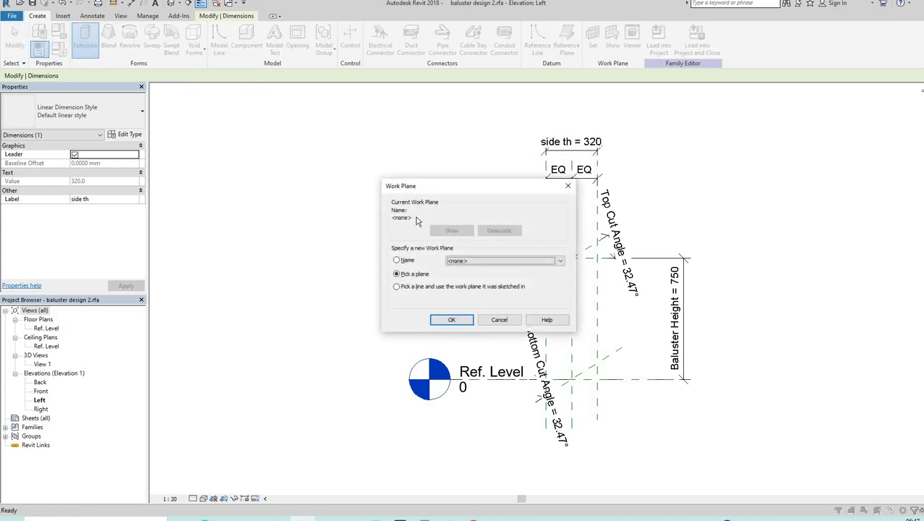
left_click(561, 263)
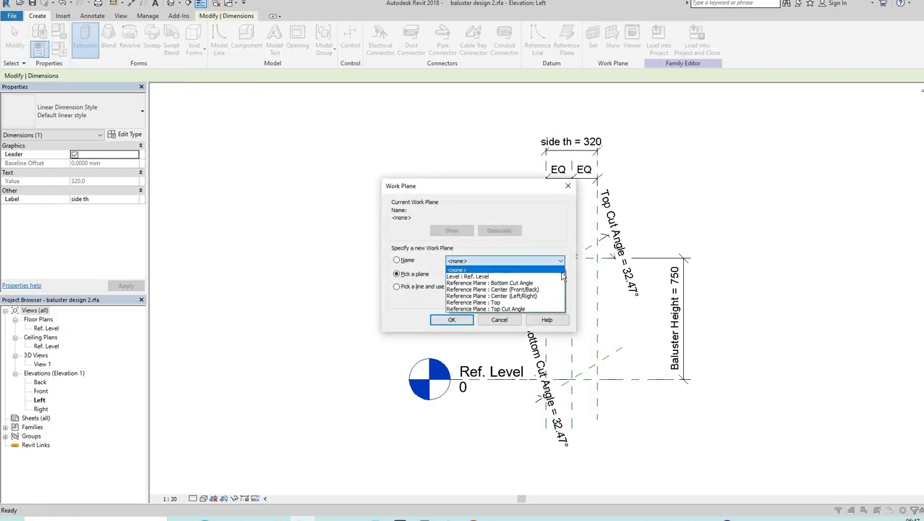
left_click(506, 296)
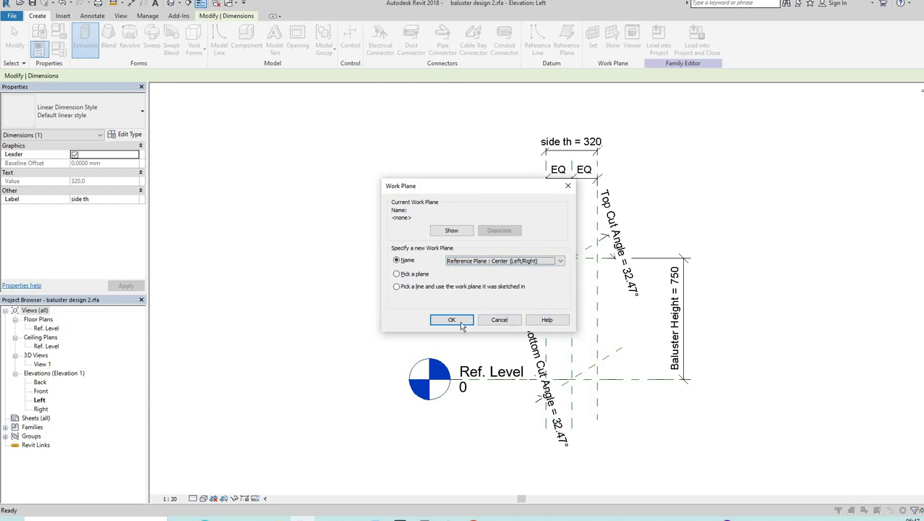
left_click(450, 319)
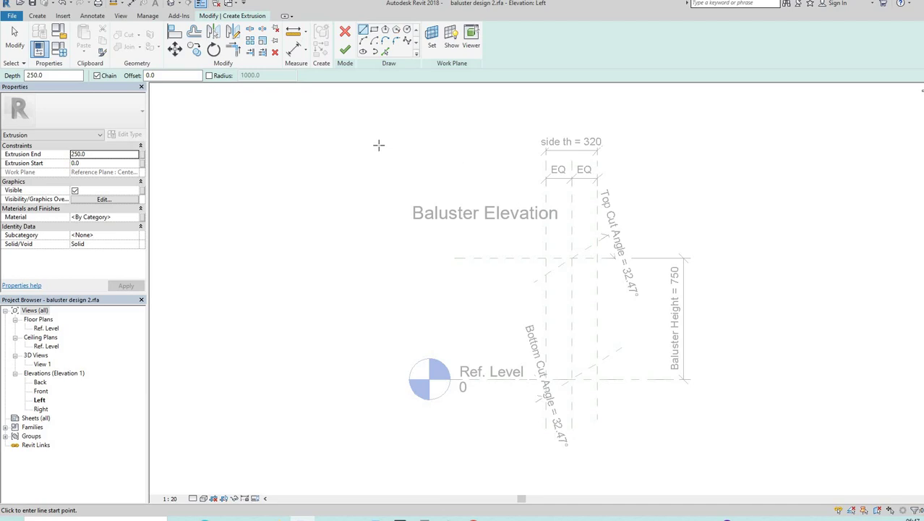
Step: Cancel the extrusion and draw horizontal reference planes above Ref. Level and below the top plane
left_click(345, 31)
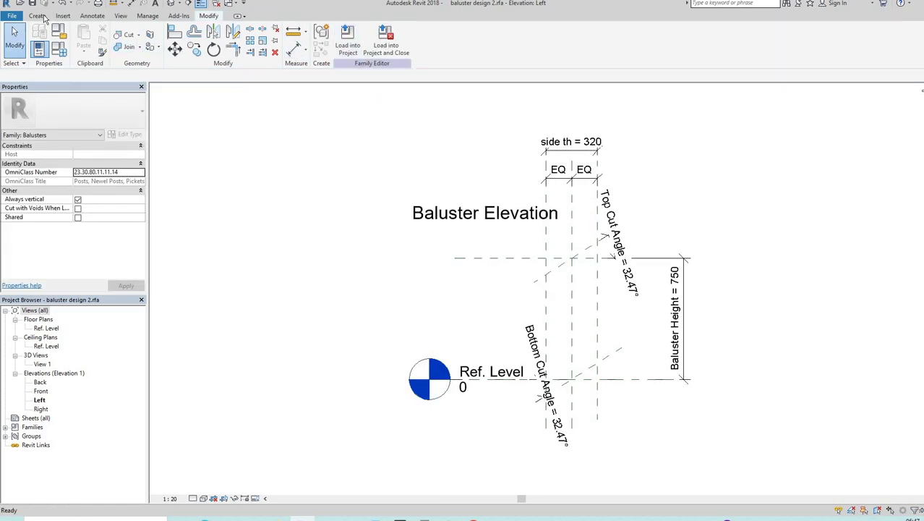
left_click(39, 16)
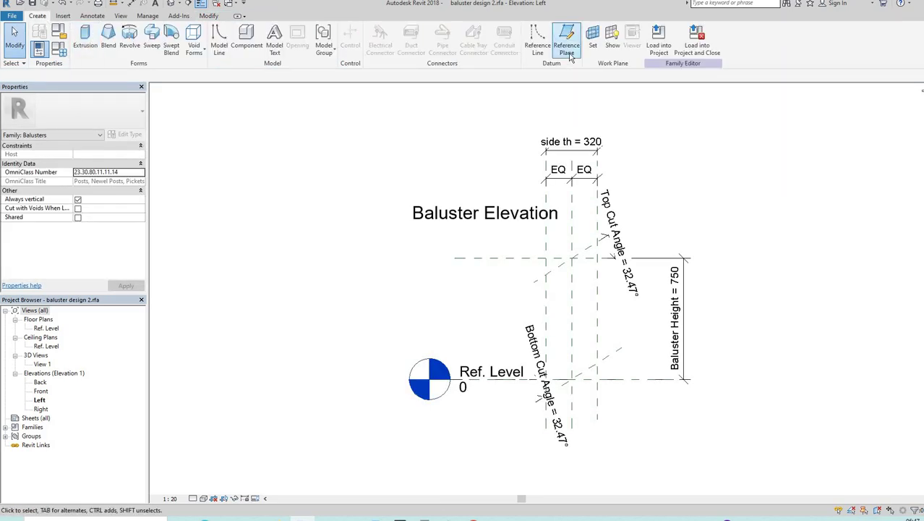
left_click(402, 351)
left_click(739, 351)
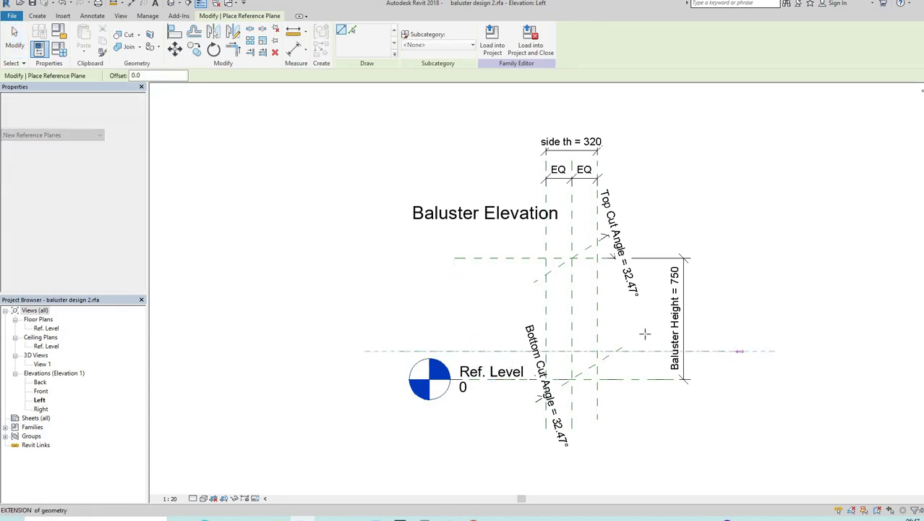
left_click(739, 280)
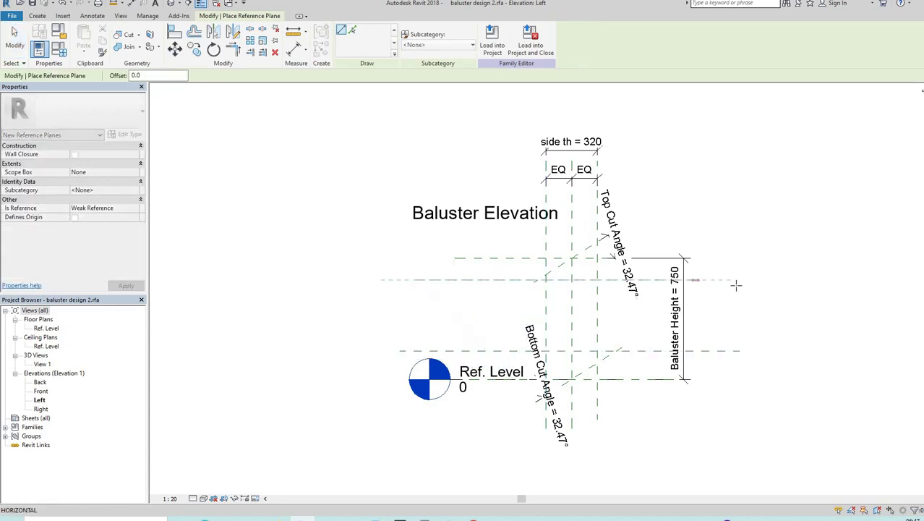
left_click(295, 48)
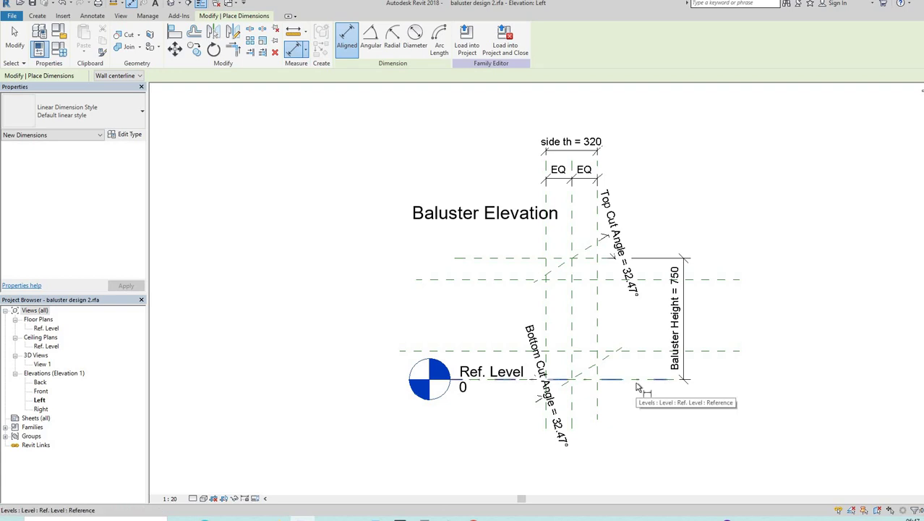
Step: Dimension the new planes: 174 above Ref. Level and 134 below the top plane
key("Tab")
left_click(671, 387)
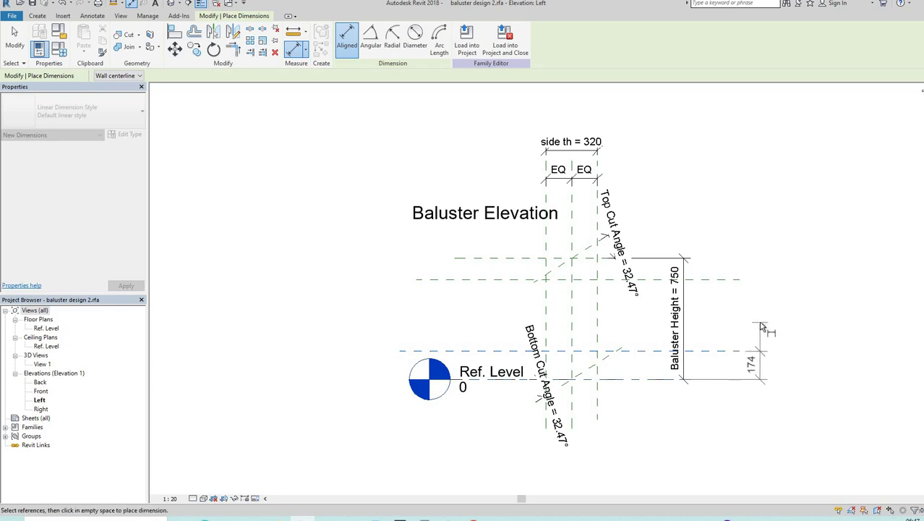
left_click(760, 334)
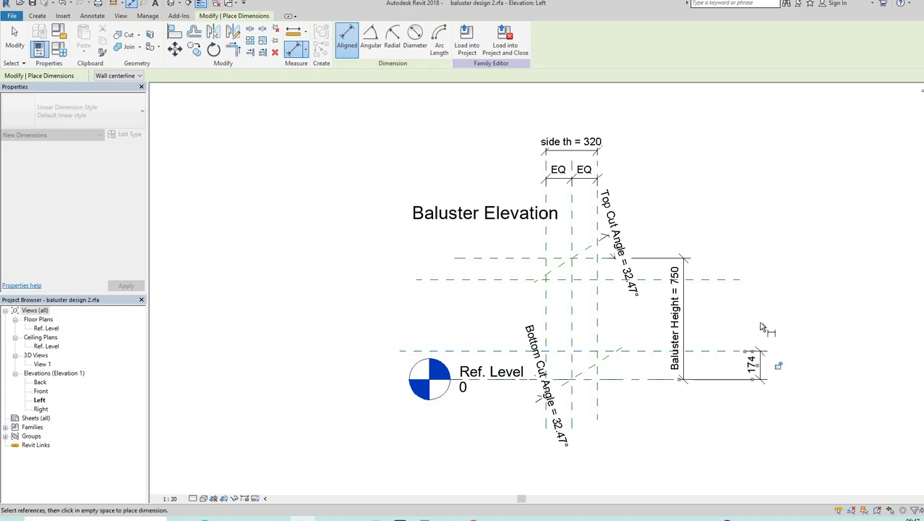
left_click(504, 260)
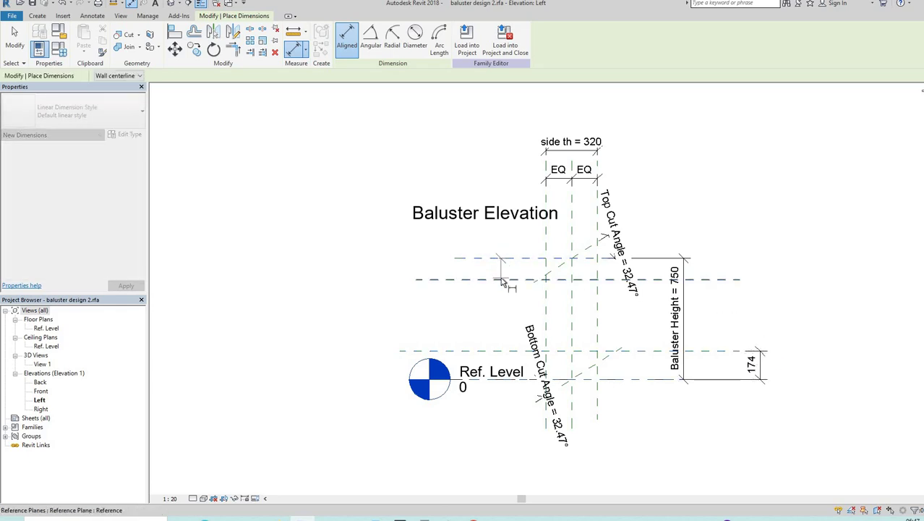
left_click(504, 279)
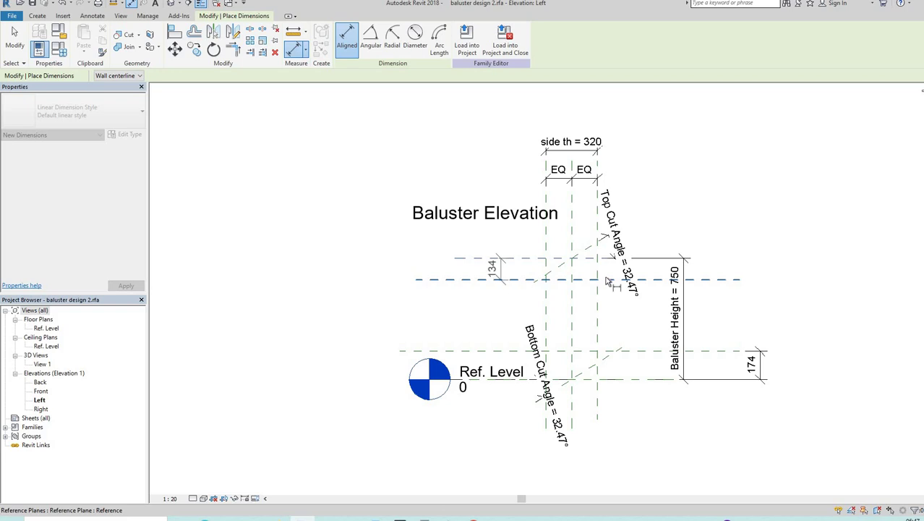
left_click(753, 239)
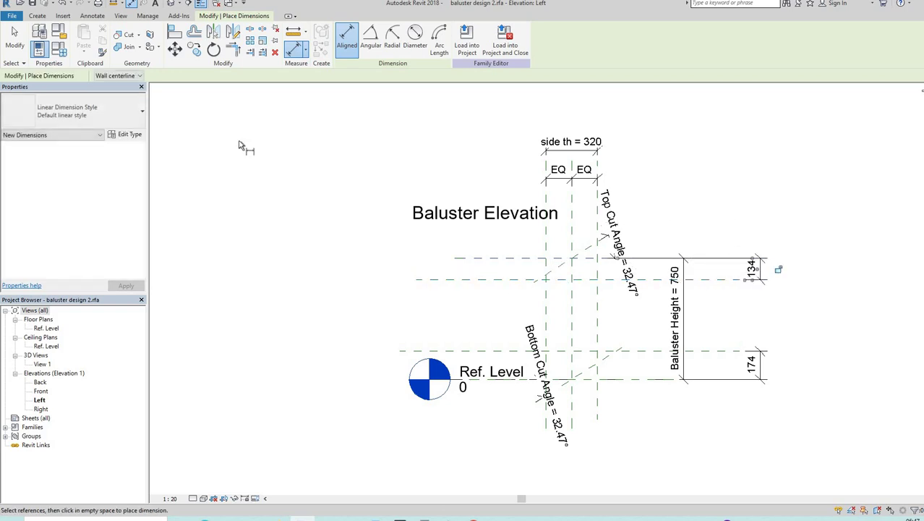
left_click(16, 40)
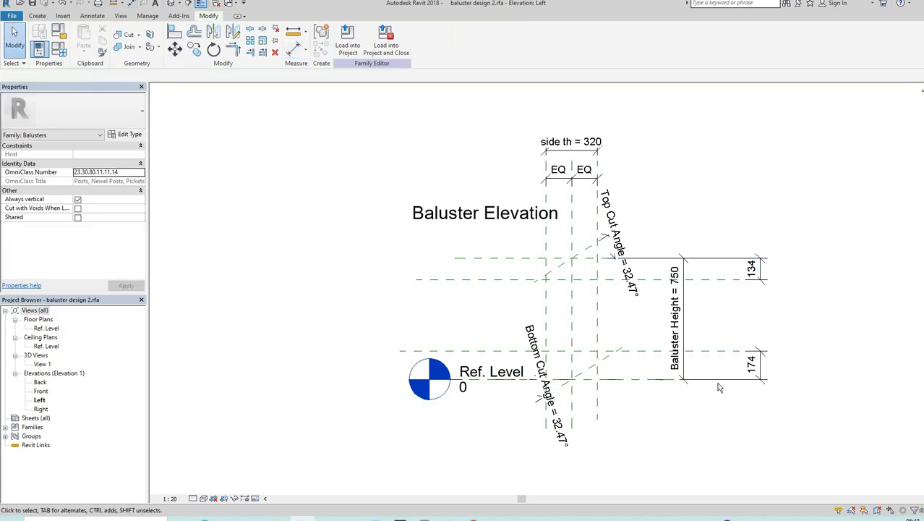
Step: Label the 134 top offset dimension with a new type parameter 'ht'
left_click(763, 274)
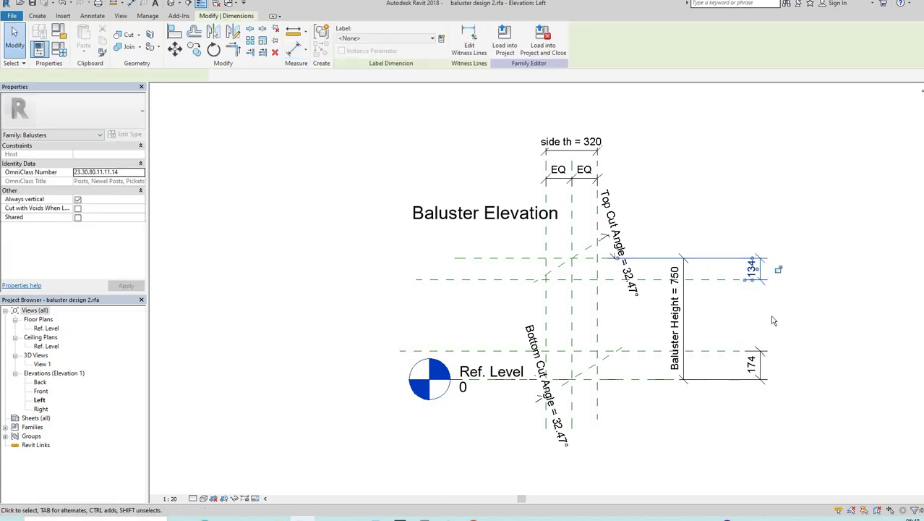
left_click(441, 39)
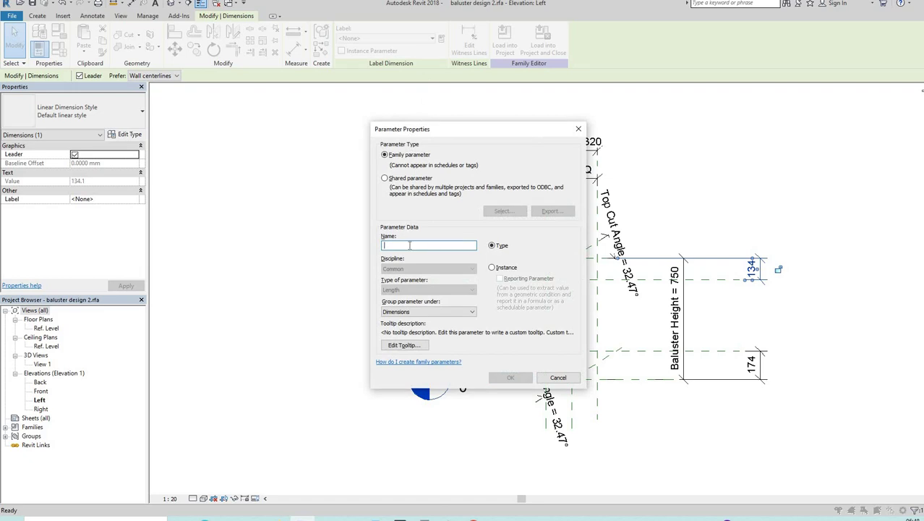
type("ht")
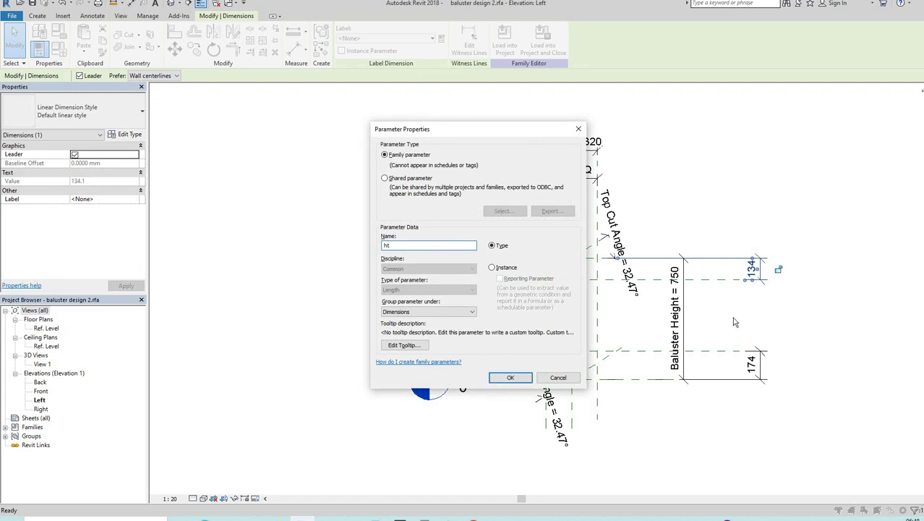
left_click(510, 377)
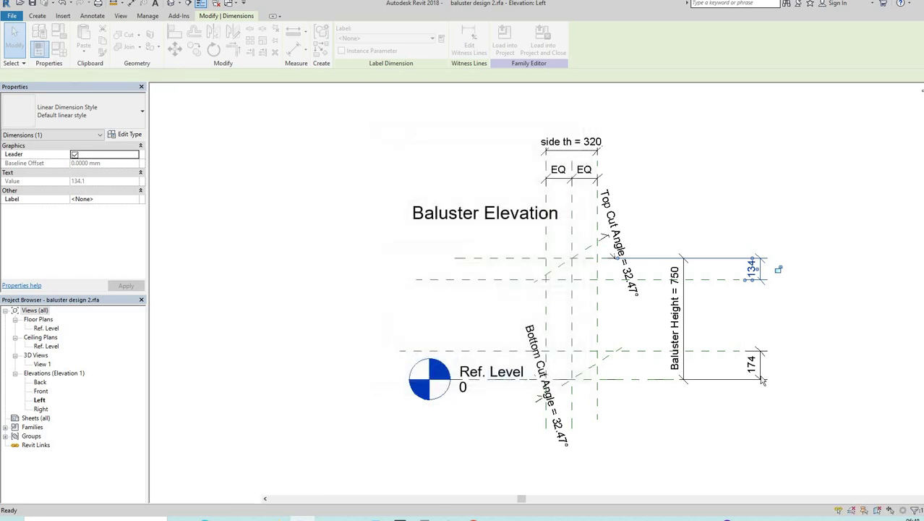
Step: Apply the ht label to the 174 bottom offset dimension too
left_click(762, 381)
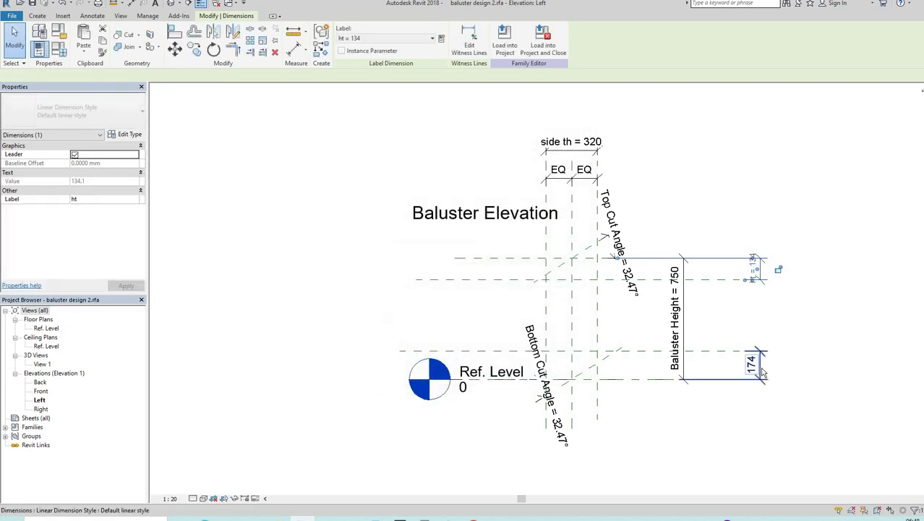
left_click(432, 39)
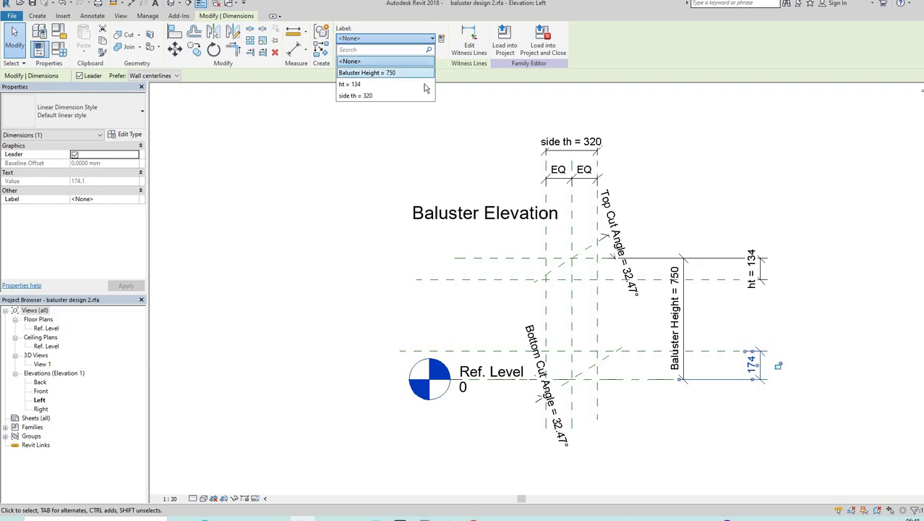
left_click(423, 85)
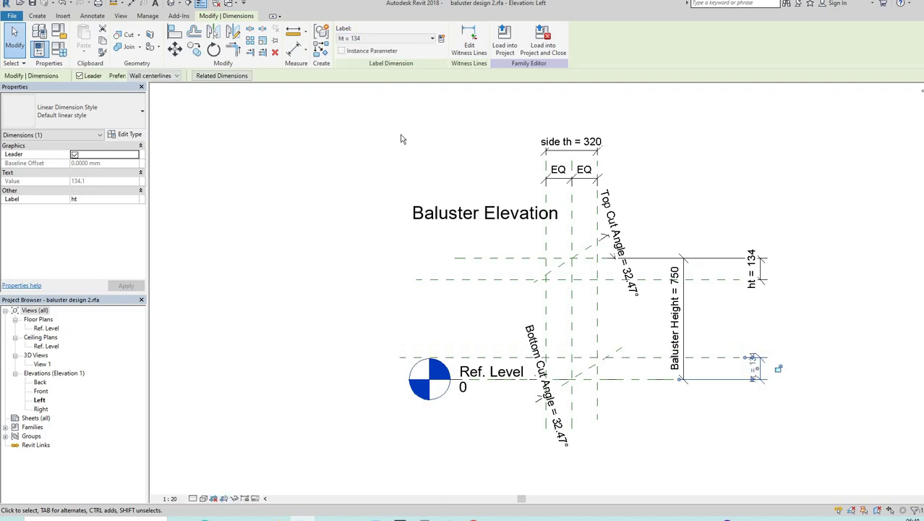
Step: Deselect the dimension, leaving both cut offsets labelled ht = 134
key("Escape")
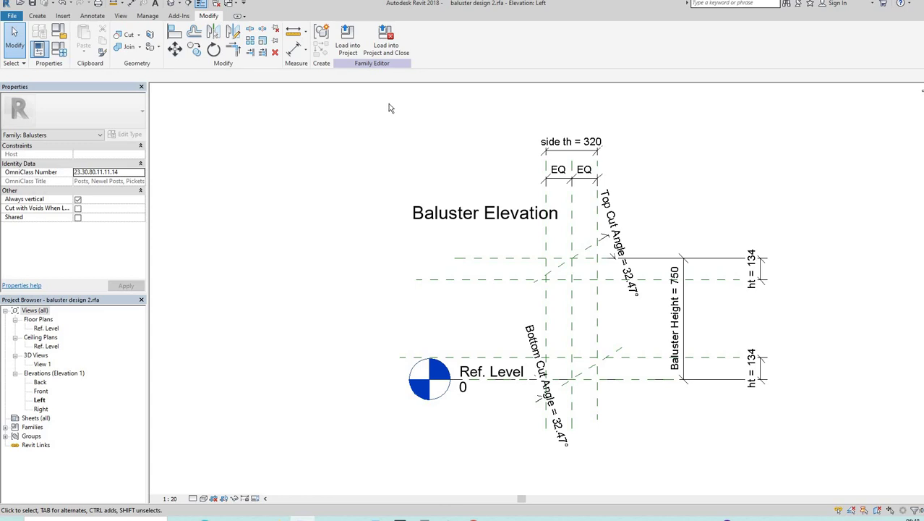
Step: Start a solid extrusion sketched on the Center (Left/Right) work plane
left_click(45, 17)
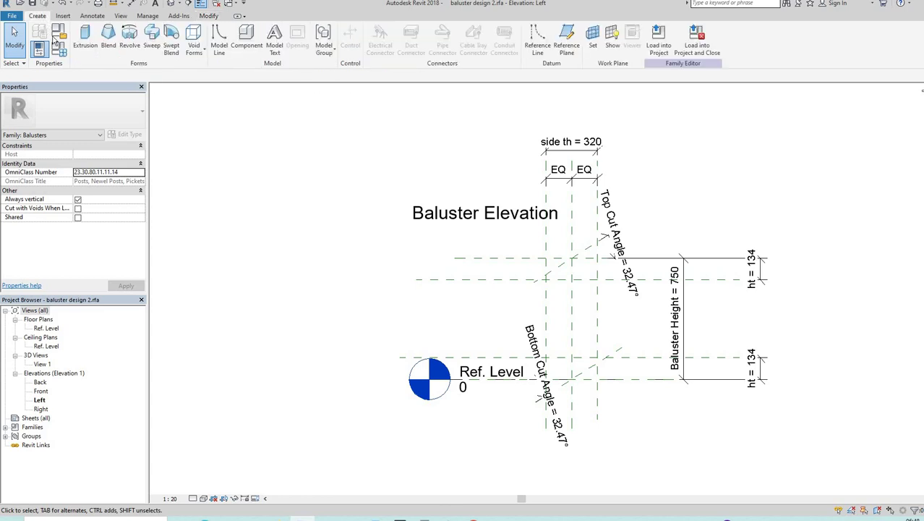
left_click(85, 37)
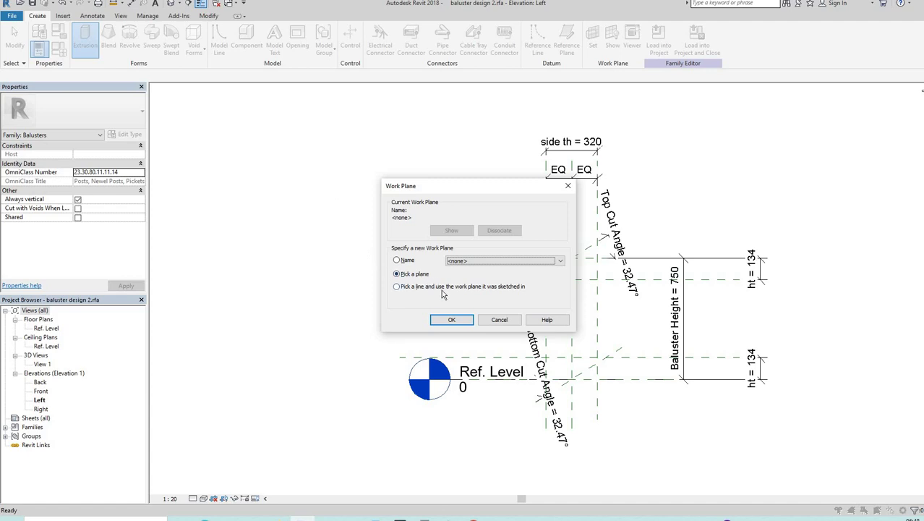
left_click(561, 261)
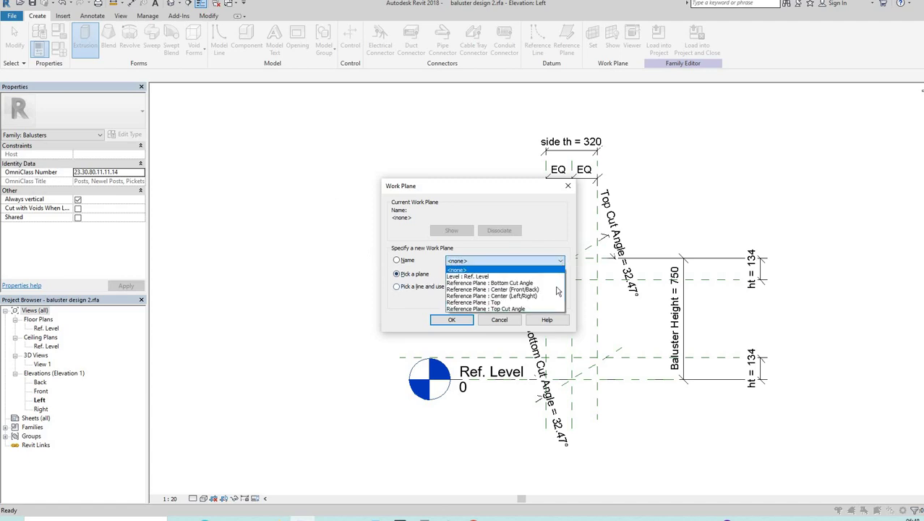
left_click(556, 297)
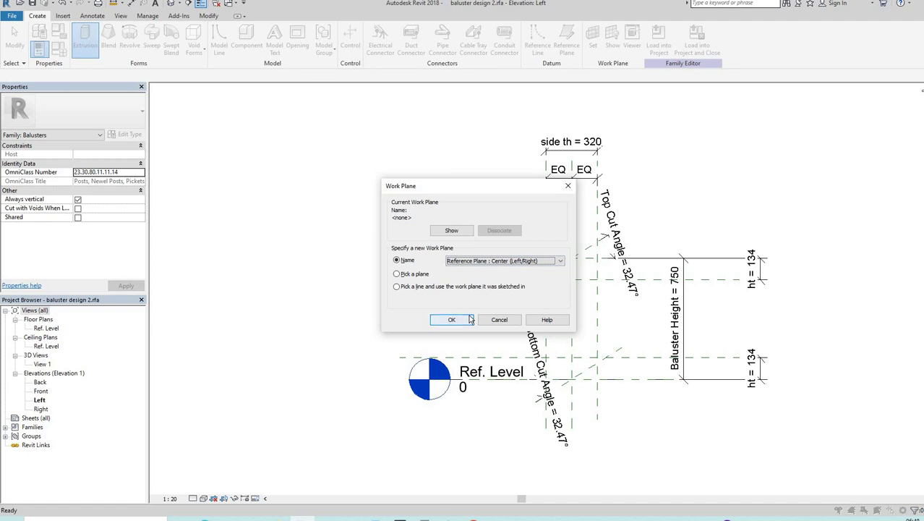
left_click(451, 320)
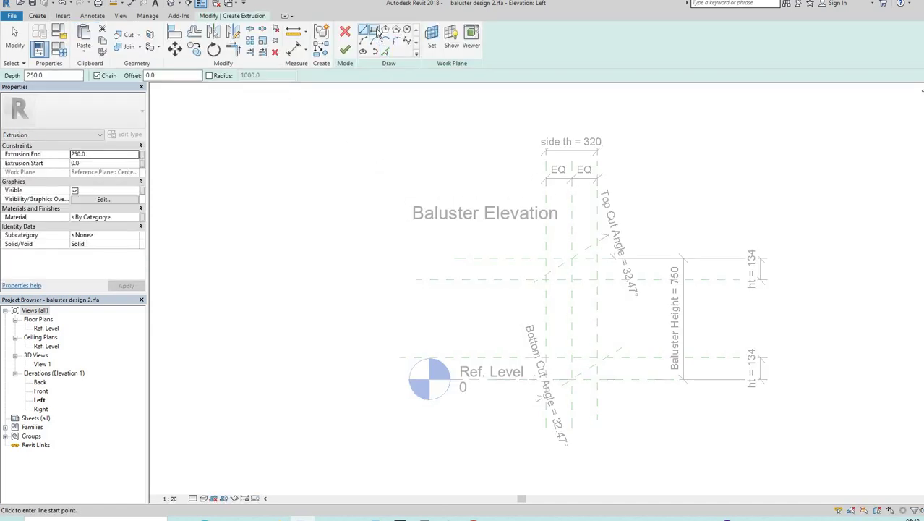
Step: Draw a 320-wide profile rectangle between the left and right reference planes
left_click(374, 30)
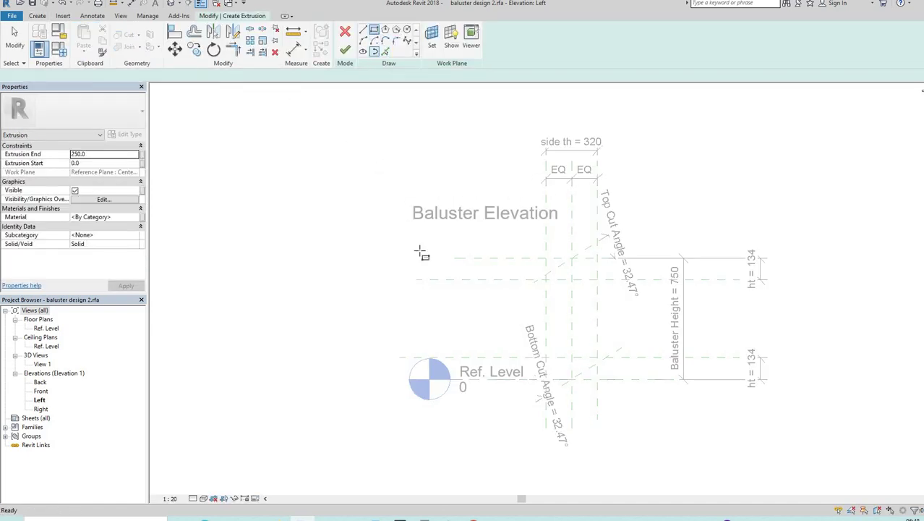
left_click(546, 279)
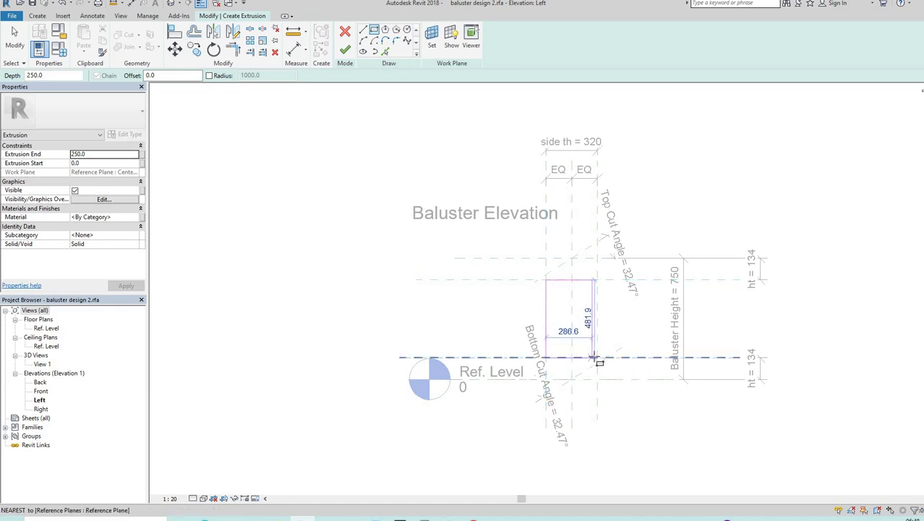
left_click(598, 357)
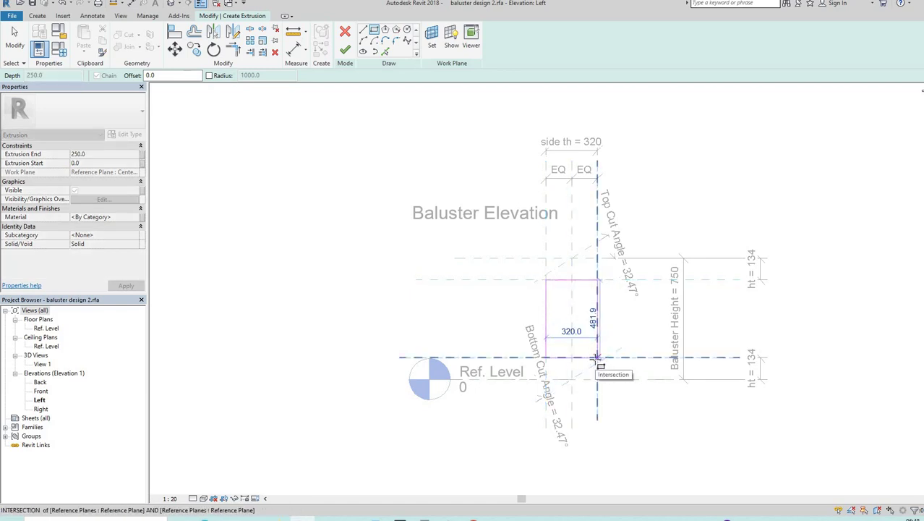
left_click(598, 357)
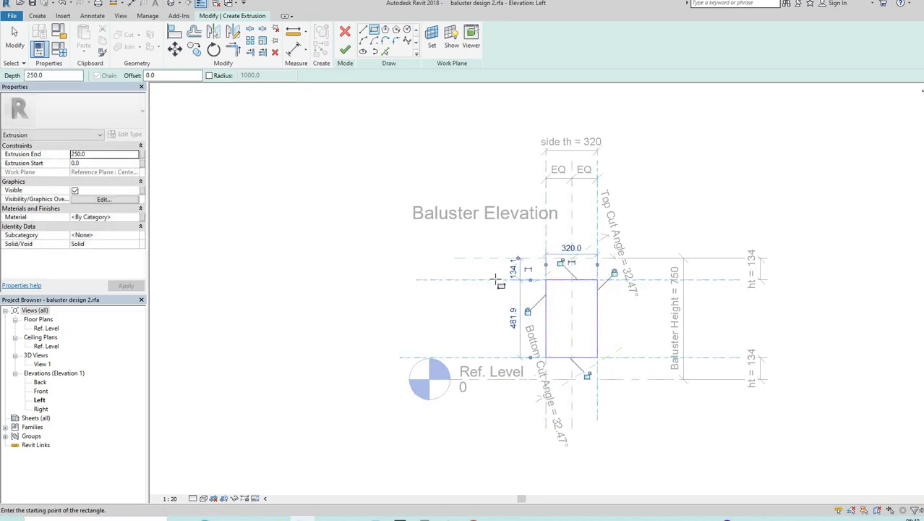
left_click(20, 37)
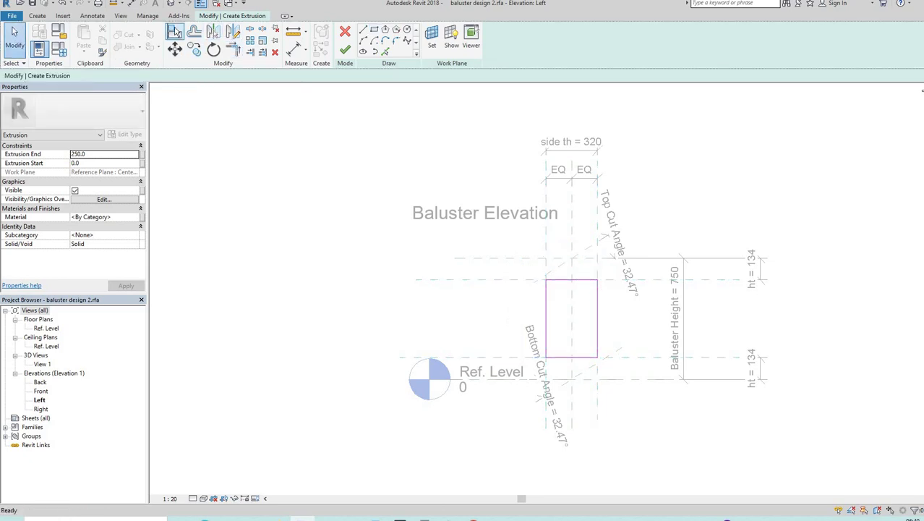
Step: Align the rectangle's top and bottom edges to the Top and Bottom Cut Angle planes, then finish the extrusion
left_click(175, 32)
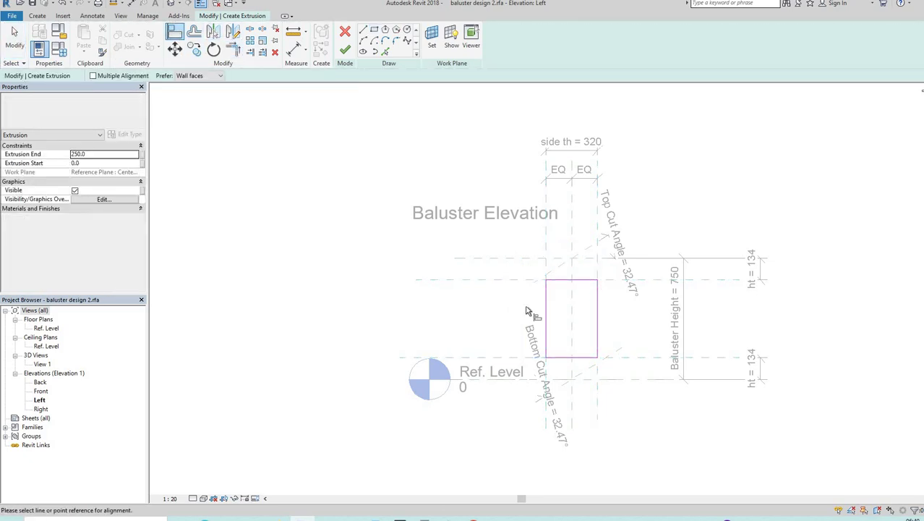
left_click(558, 274)
left_click(562, 280)
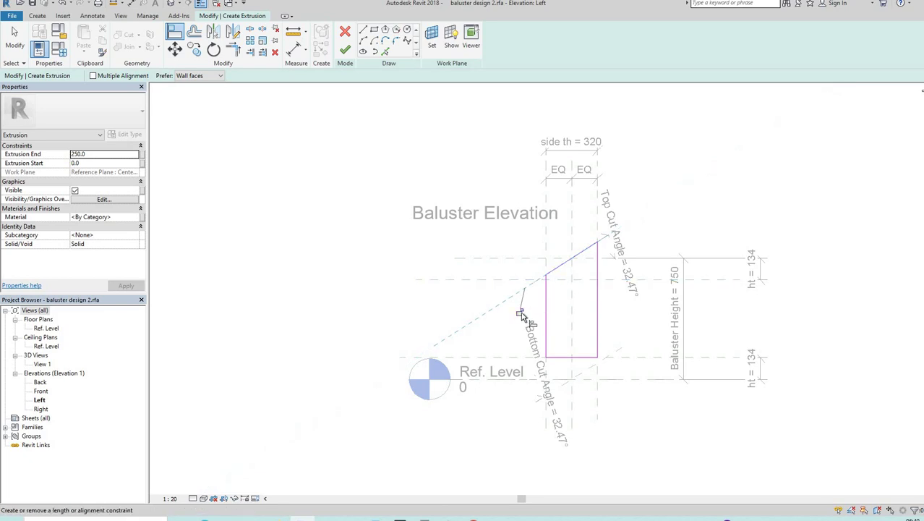
left_click(540, 400)
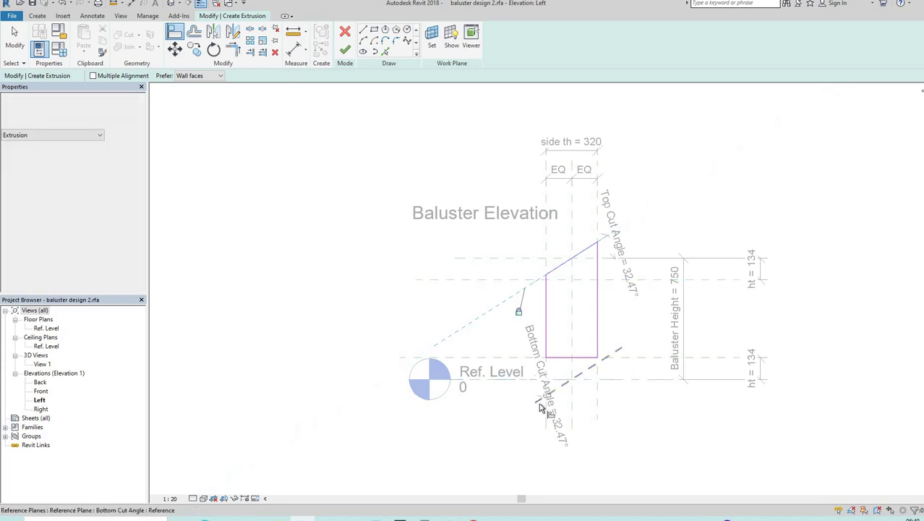
left_click(568, 358)
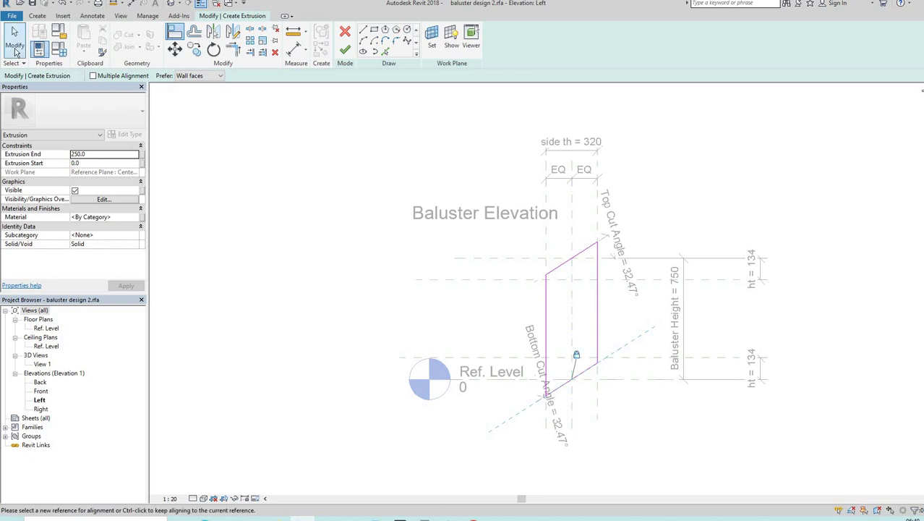
left_click(16, 49)
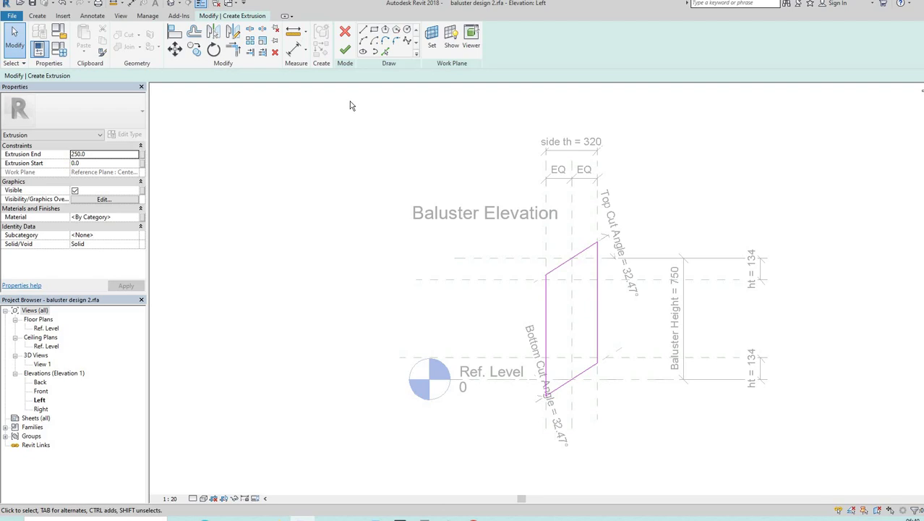
left_click(345, 49)
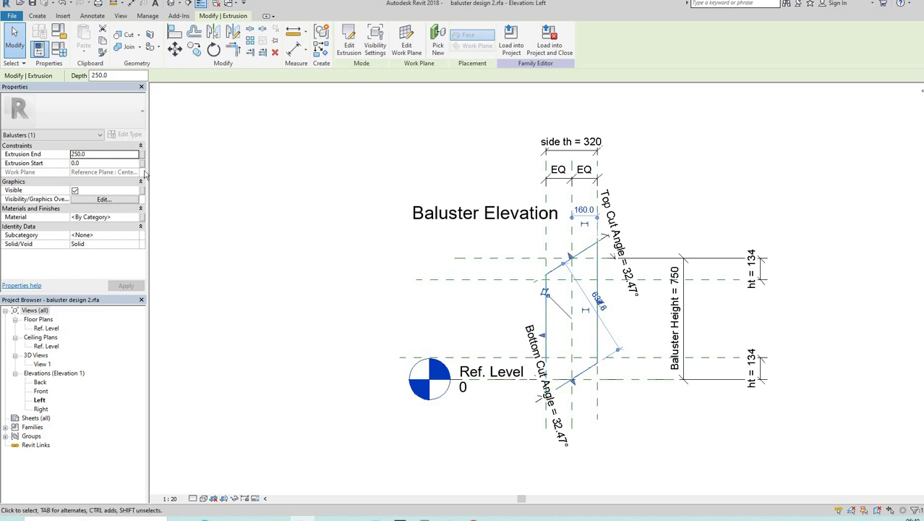
Step: Link Extrusion End to a new family parameter named fr th1
left_click(143, 154)
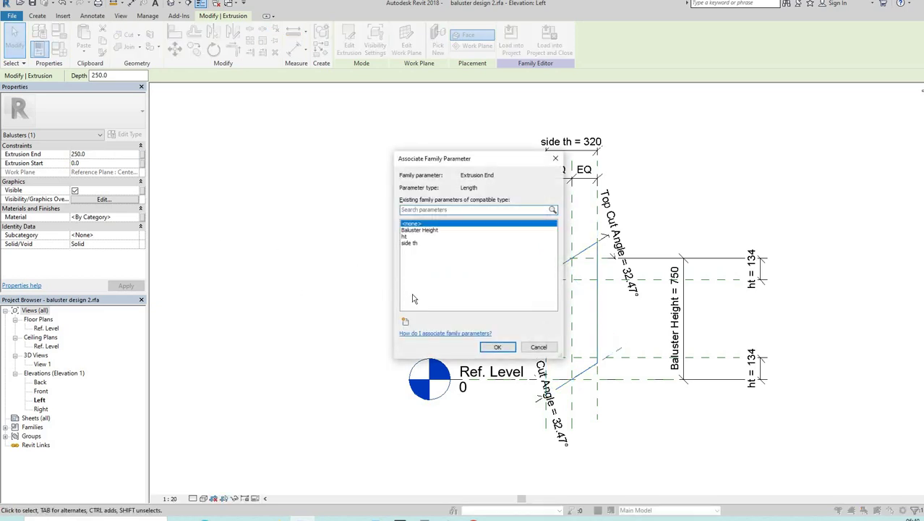
left_click(405, 321)
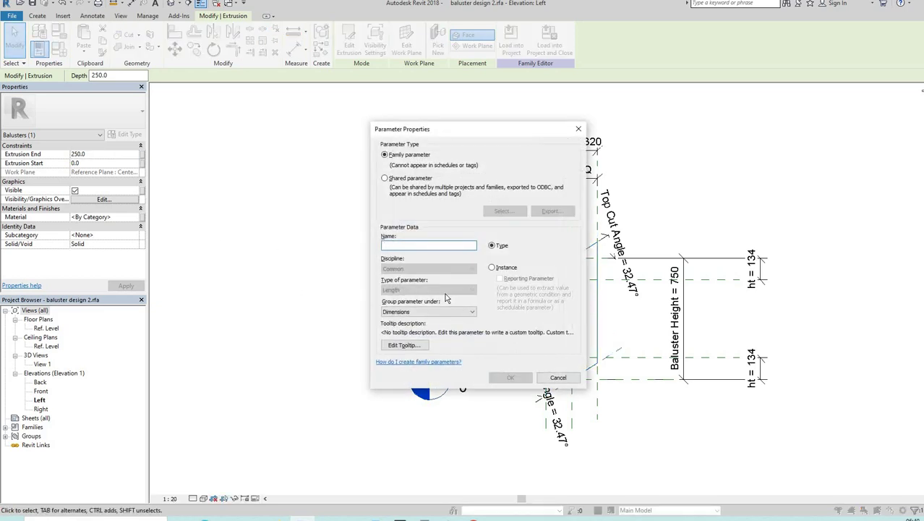
type("fi th1")
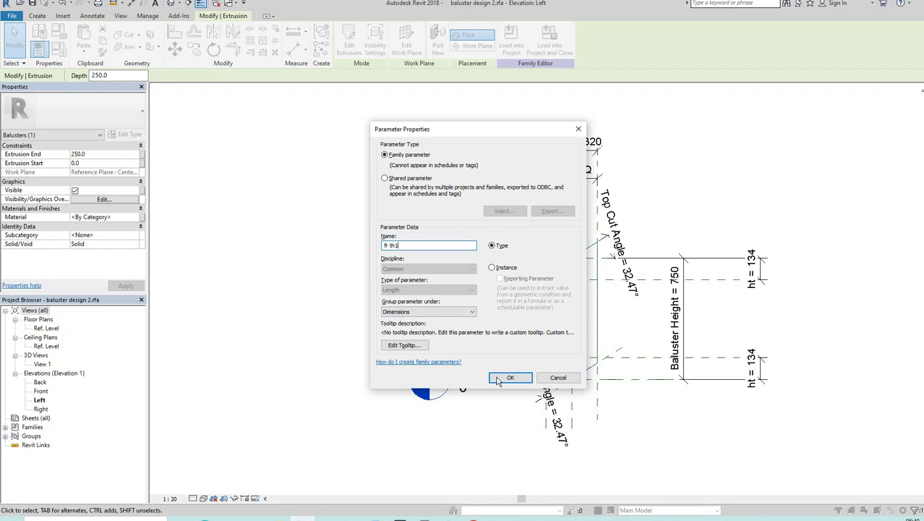
left_click(499, 378)
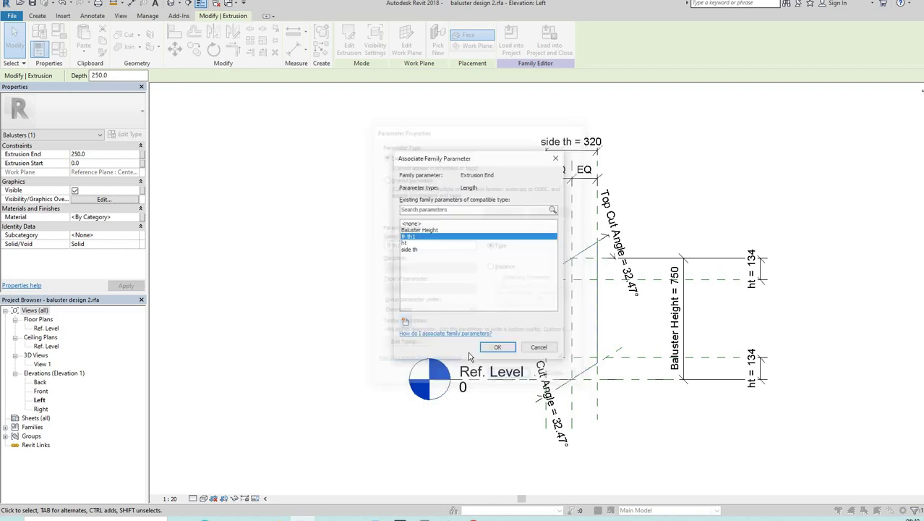
left_click(496, 348)
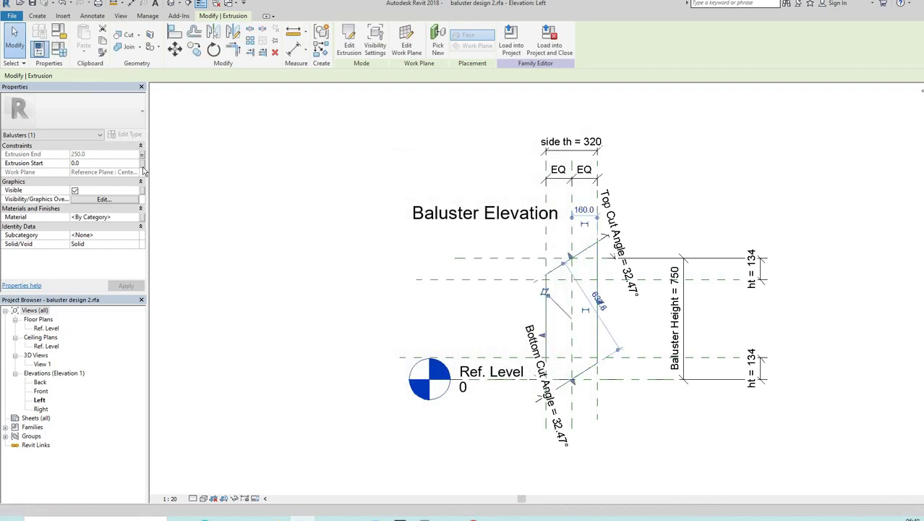
Step: Link Extrusion Start to a new family parameter named fr th2
left_click(142, 164)
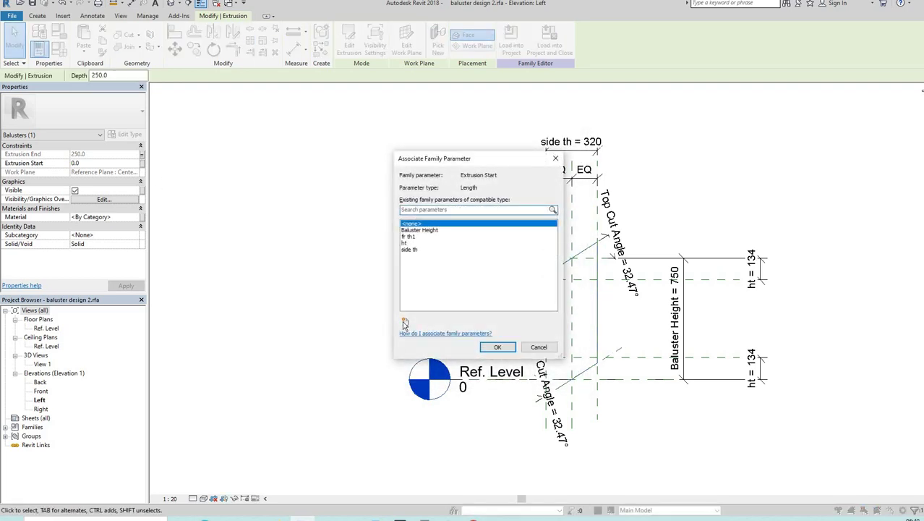
left_click(404, 323)
type("f")
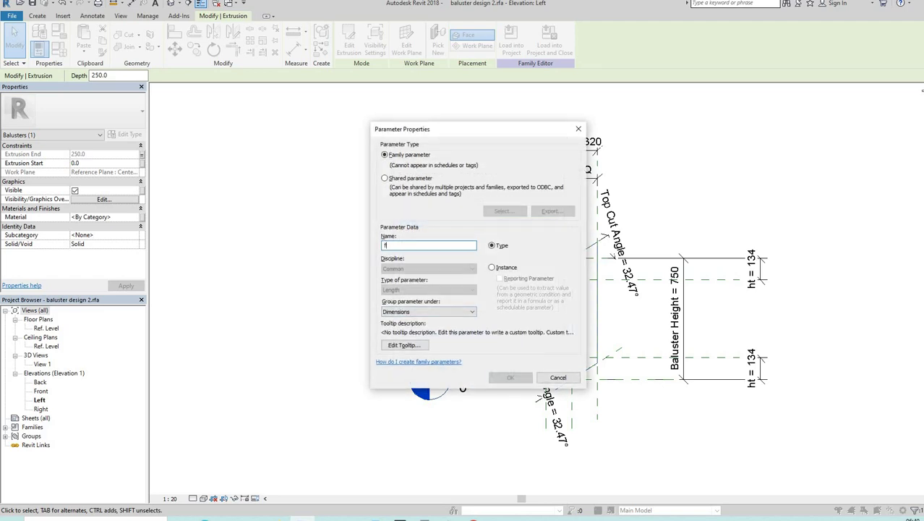
type("i")
left_click(510, 378)
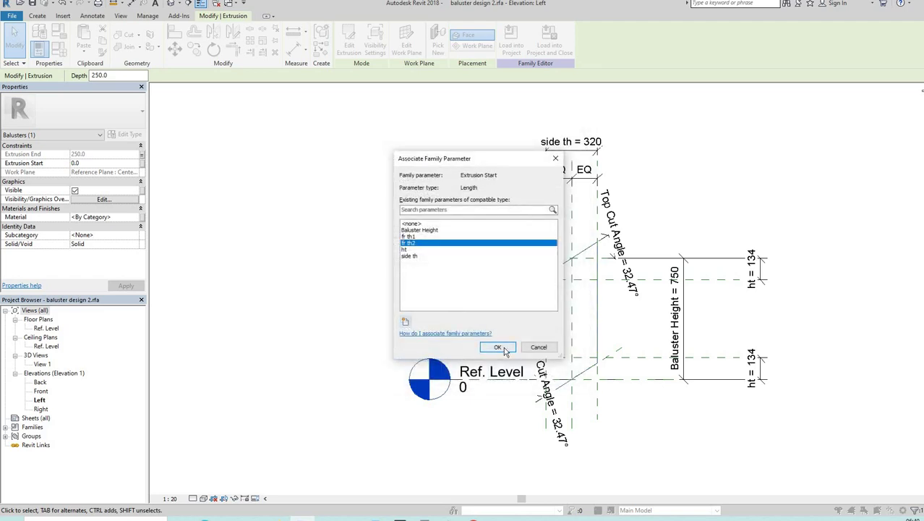
left_click(504, 352)
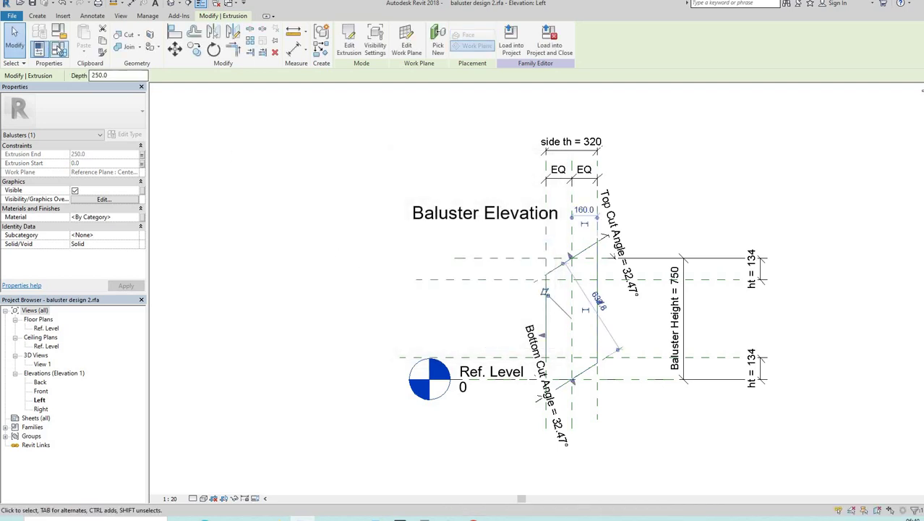
Step: In Family Types, give fr th2 the formula = -fr th1
key("f")
key("t")
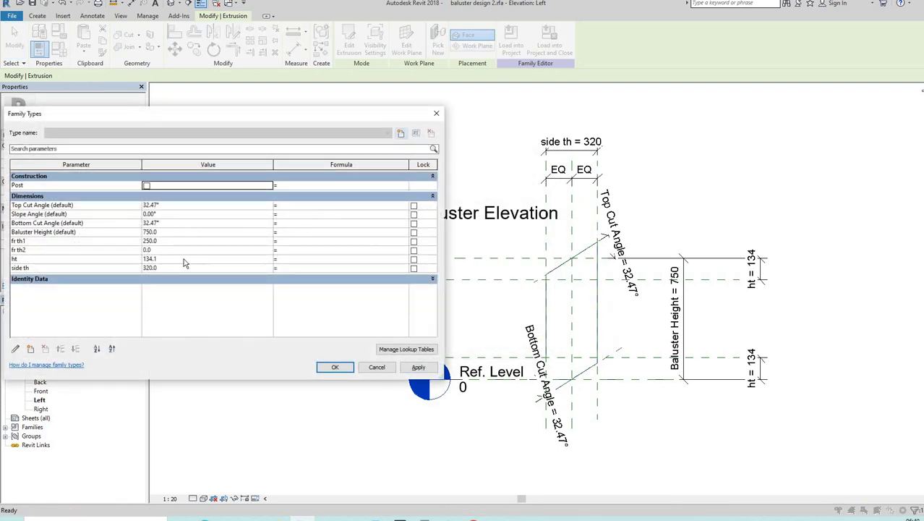
left_click(289, 250)
type("-fr t")
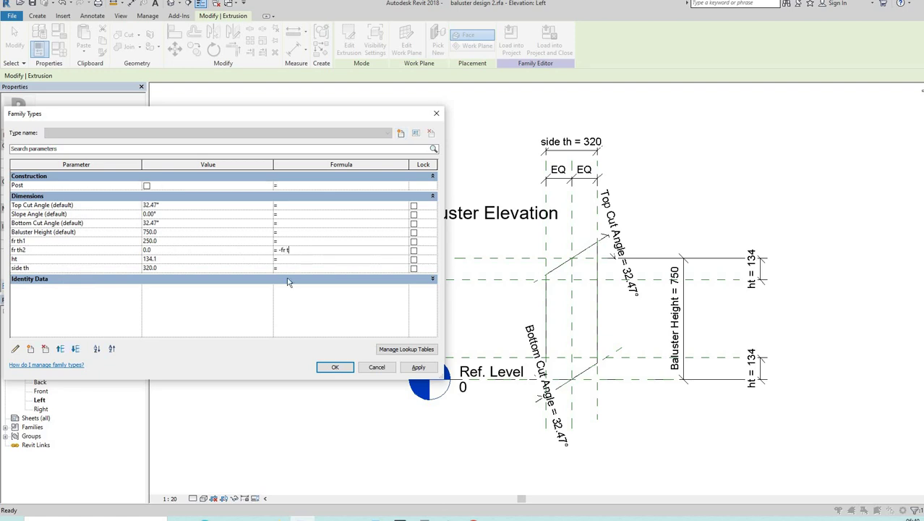
type("h1")
left_click(419, 367)
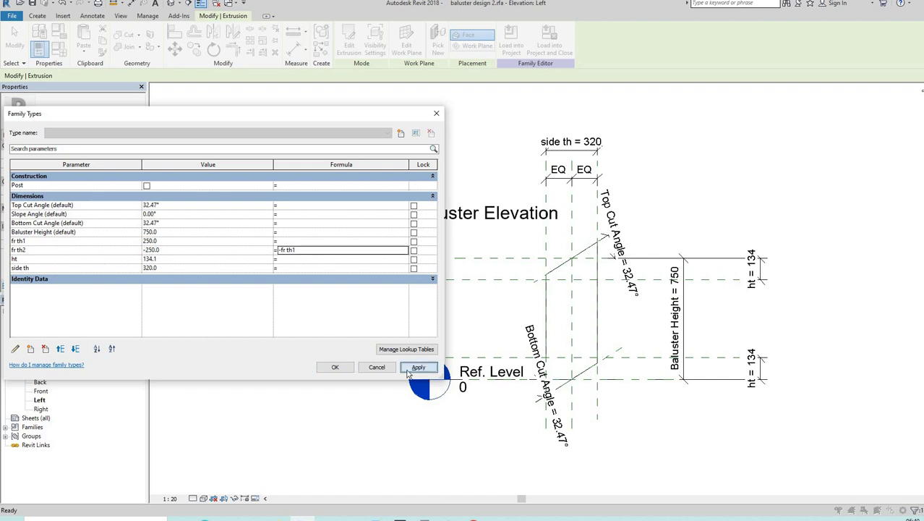
Step: Set fr th1 to 30 and side th to 60, and apply the changes
left_click(175, 241)
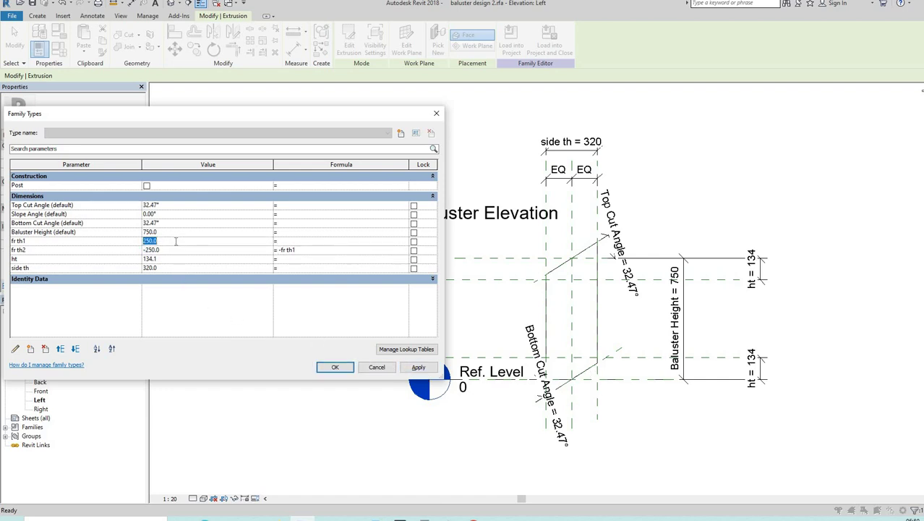
type("30")
left_click(184, 270)
type("60")
left_click(418, 367)
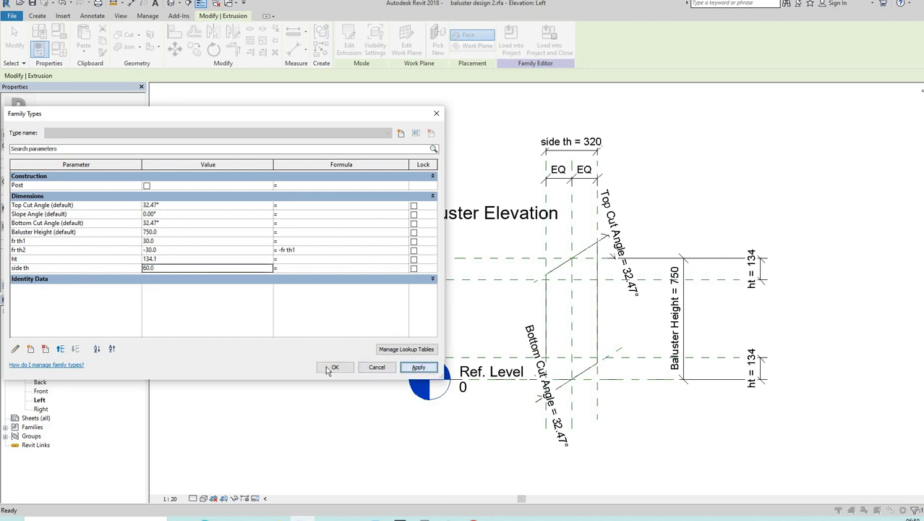
left_click(329, 369)
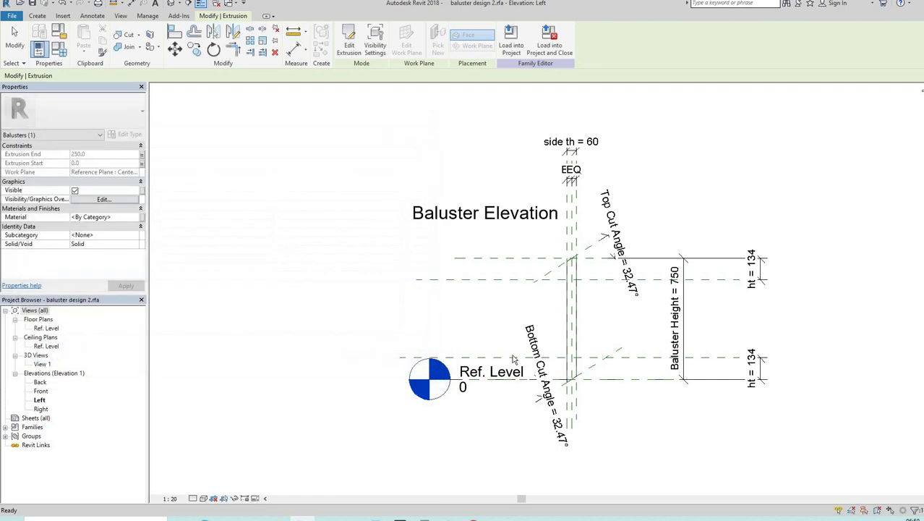
Step: Link the baluster extrusion's Material to a new family parameter named mat
left_click(571, 331)
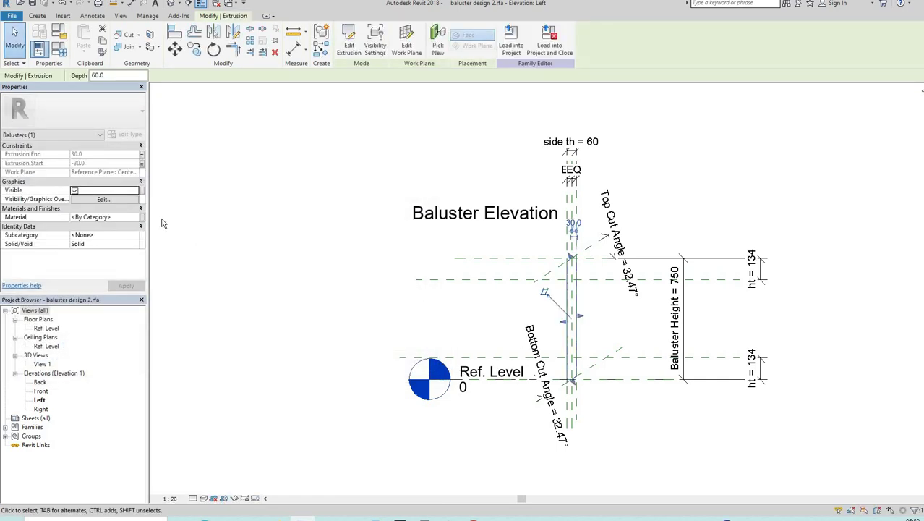
left_click(142, 218)
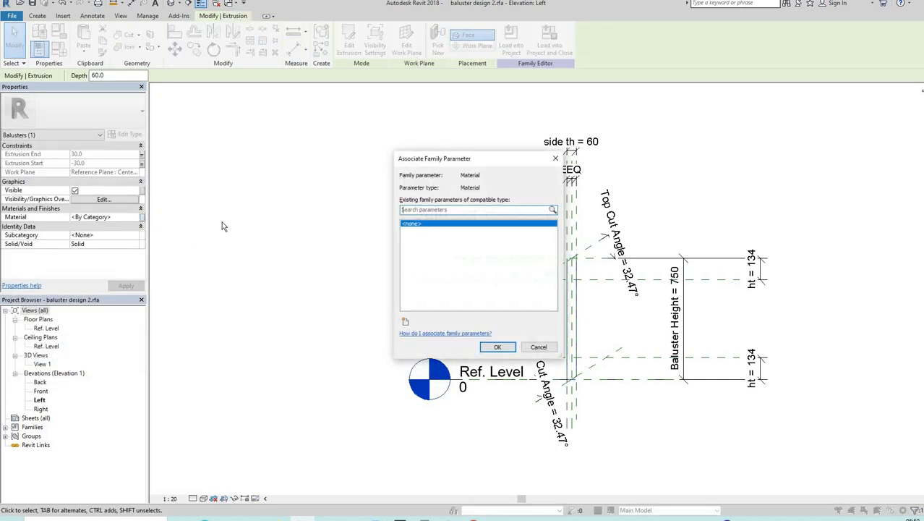
left_click(405, 321)
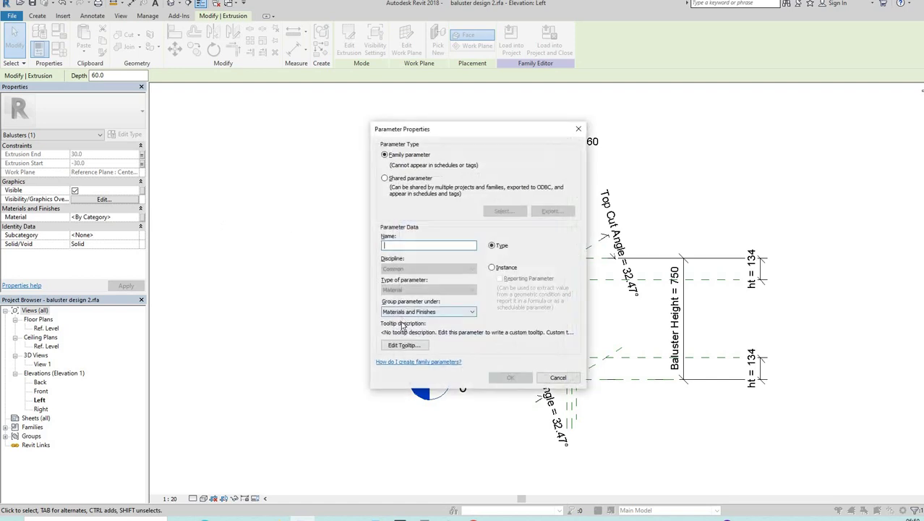
type("m")
type("at")
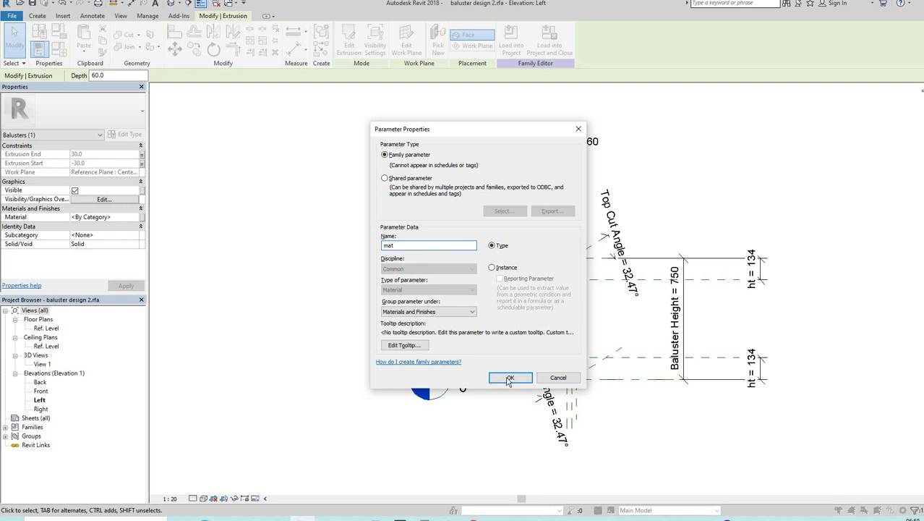
left_click(510, 377)
left_click(503, 348)
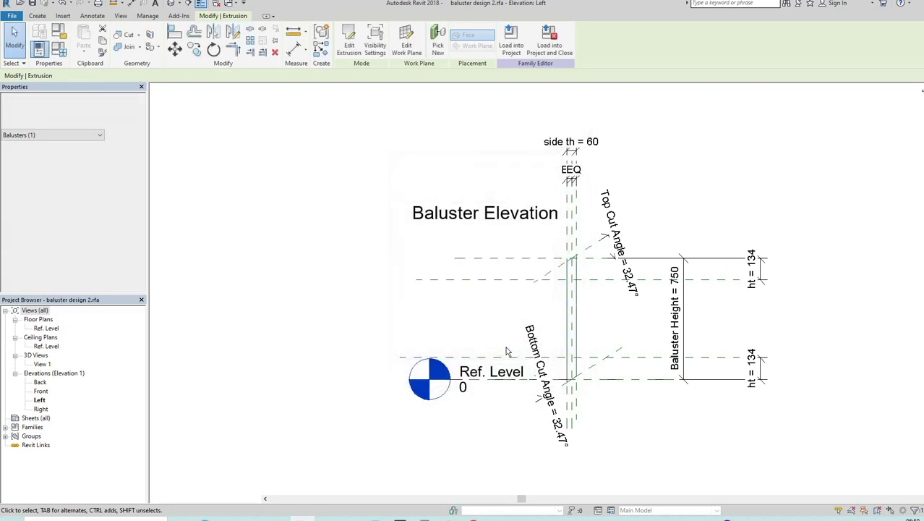
scroll(362, 213, "down", 2)
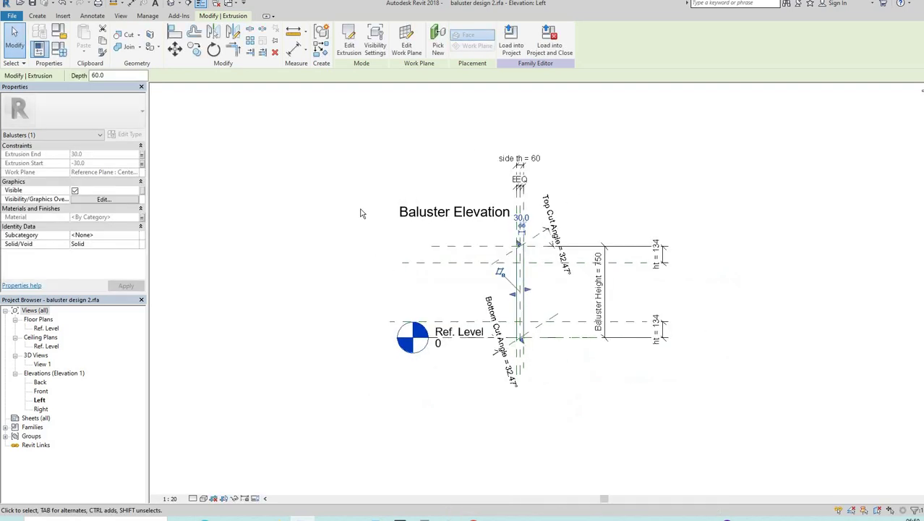
Step: Deselect the extrusion and zoom out in the Default 3D View to see the thin baluster post
left_click(362, 213)
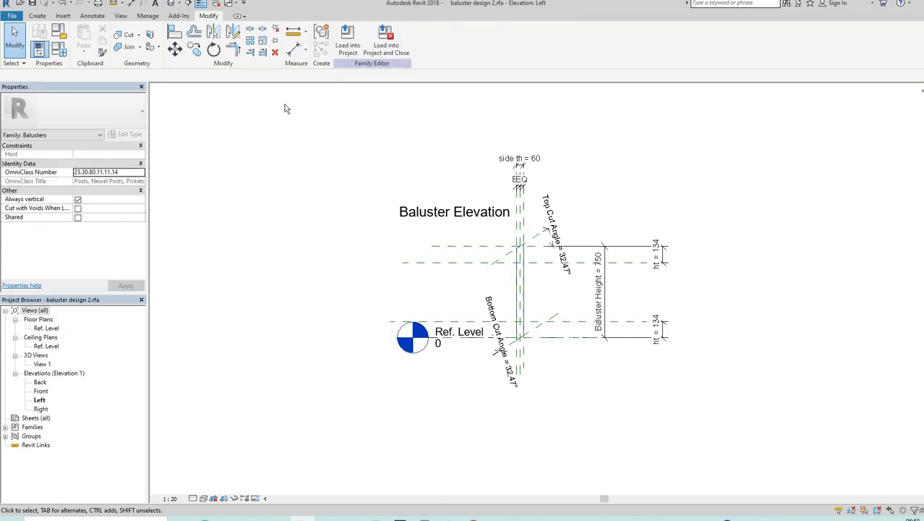
left_click(172, 4)
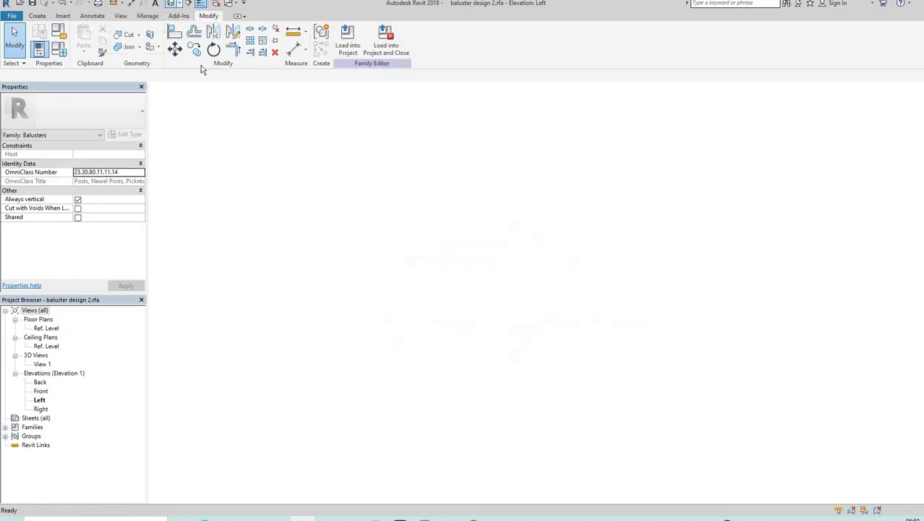
scroll(444, 193, "down", 2)
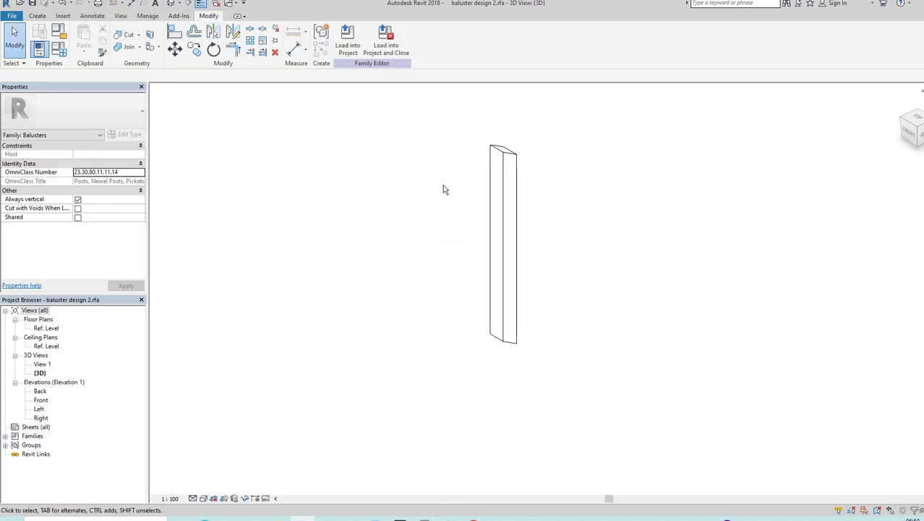
scroll(445, 190, "down", 1)
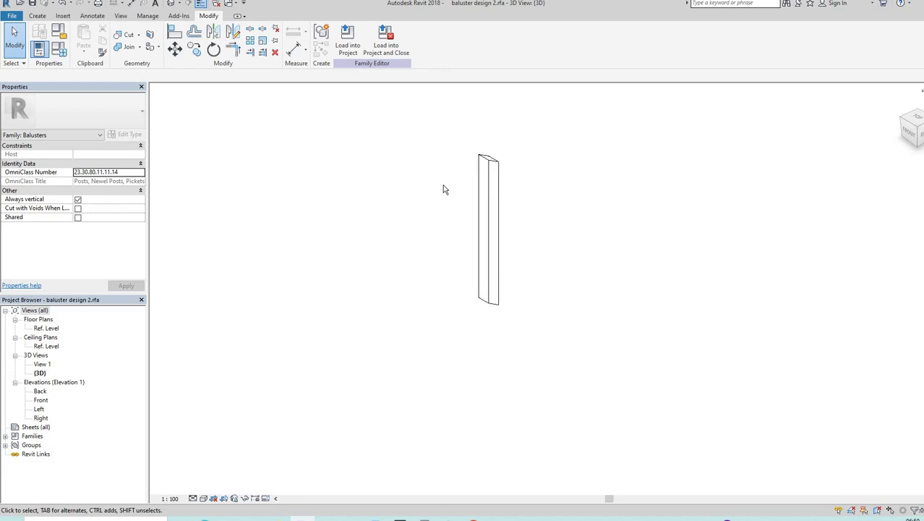